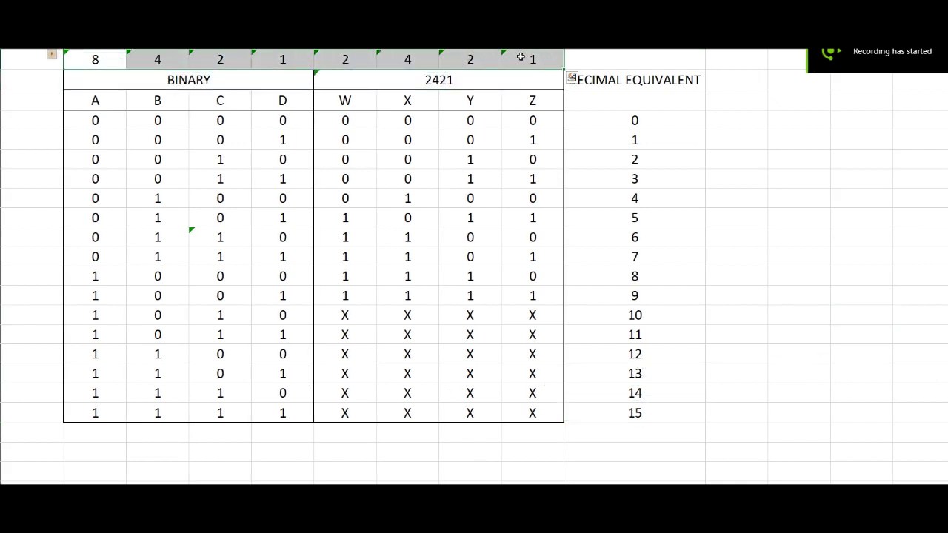
Step: Clear the old weight digits above the BINARY and 2421 columns
key("Delete")
left_click(157, 59)
left_click(336, 71)
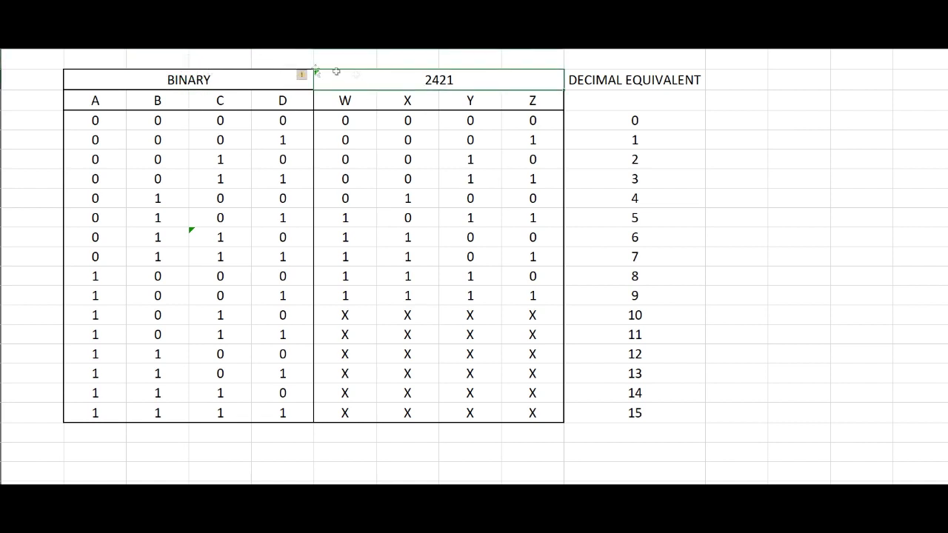
left_click(175, 79)
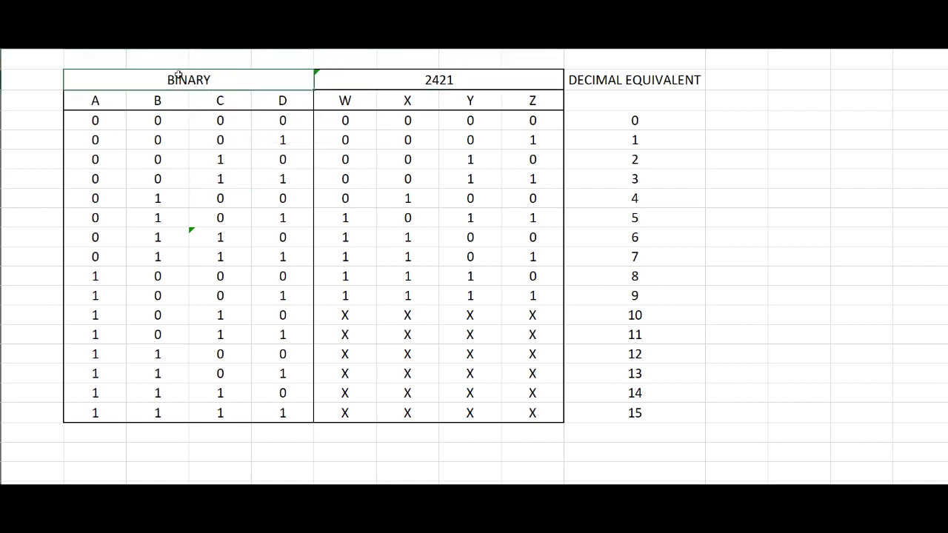
Step: Enter weights 8 4 2 1 above the BINARY columns A–D
left_click(276, 54)
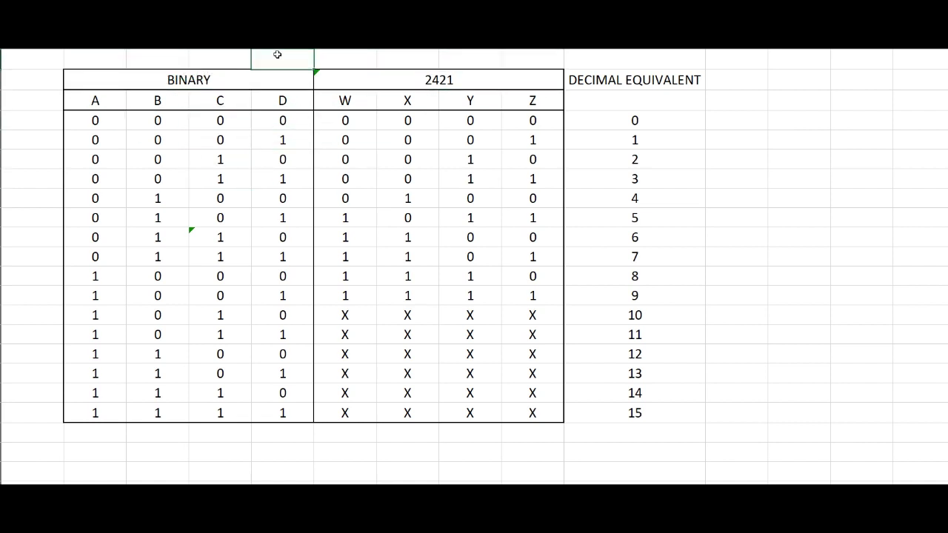
type("1")
key("Left")
type("2")
key("Left")
type("4")
key("Left")
type("8")
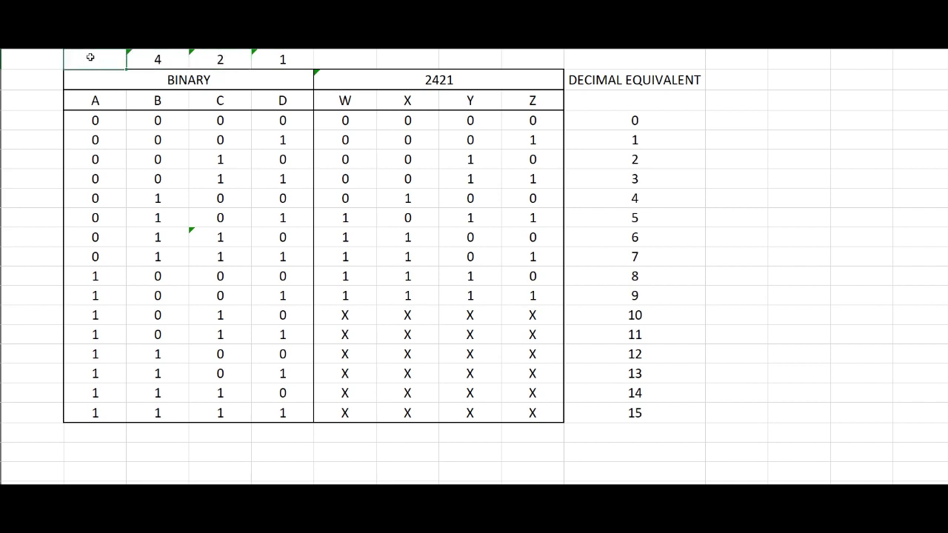
left_click(245, 127)
Step: Enter weights 2 4 2 1 above the 2421 columns W–Z
left_click_drag(111, 120, 111, 413)
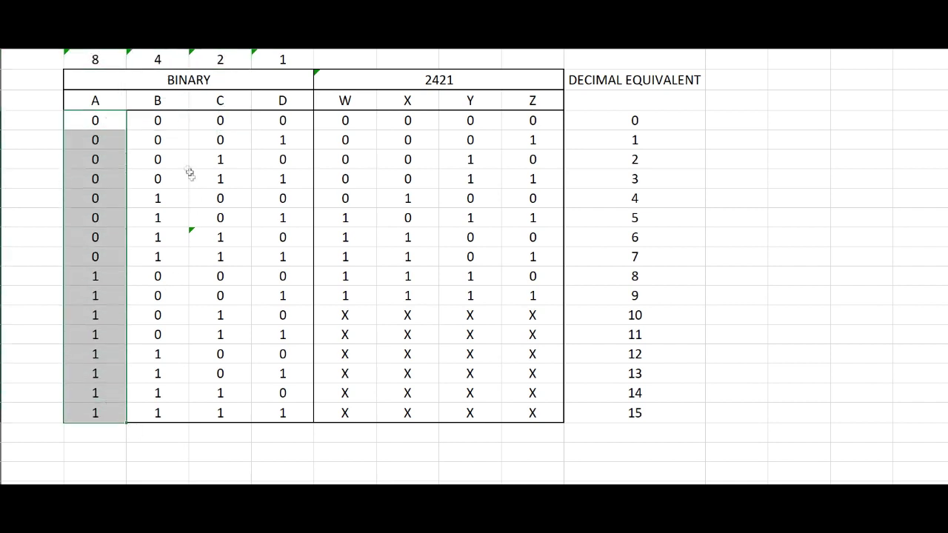
left_click_drag(157, 120, 170, 402)
left_click_drag(282, 203, 461, 81)
left_click(502, 60)
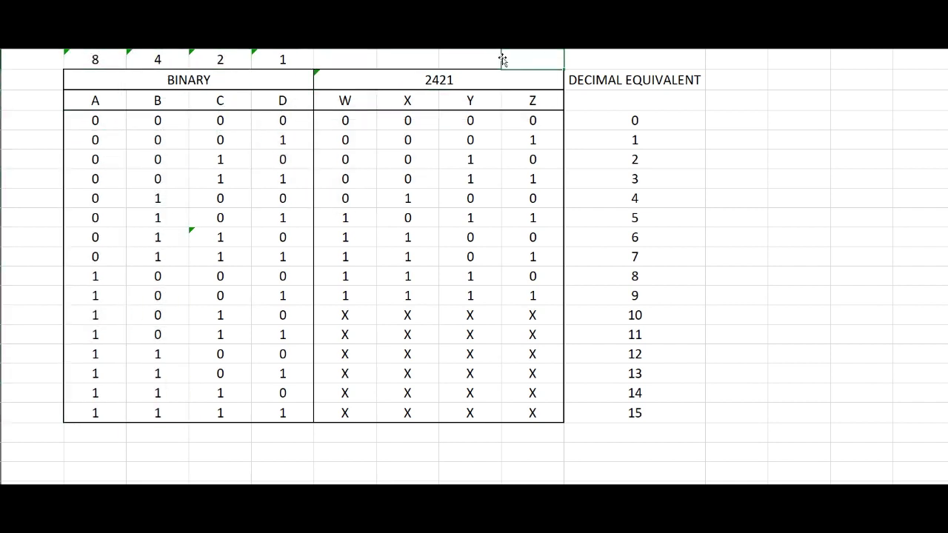
type("1")
key("Left")
type("2")
key("Left")
type("4")
key("Left")
type("2")
left_click(379, 201)
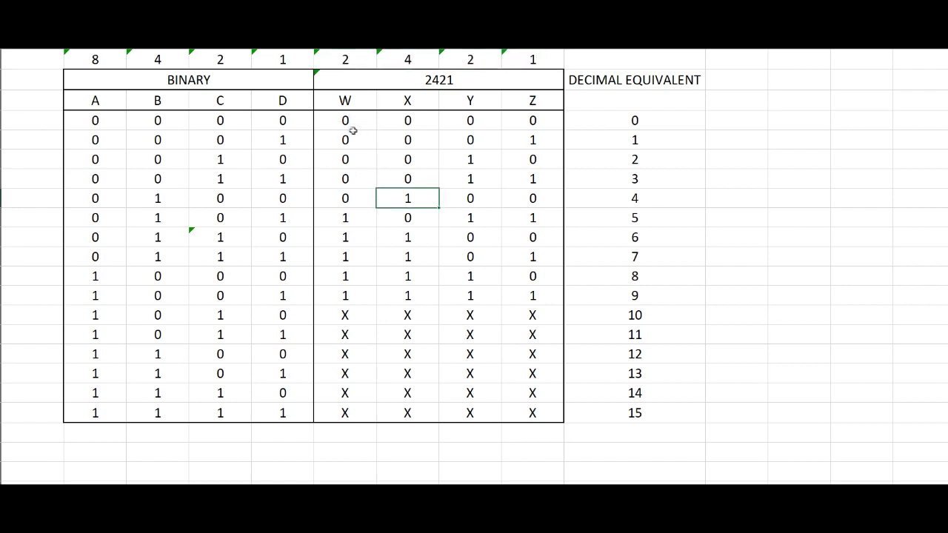
left_click_drag(94, 117, 545, 198)
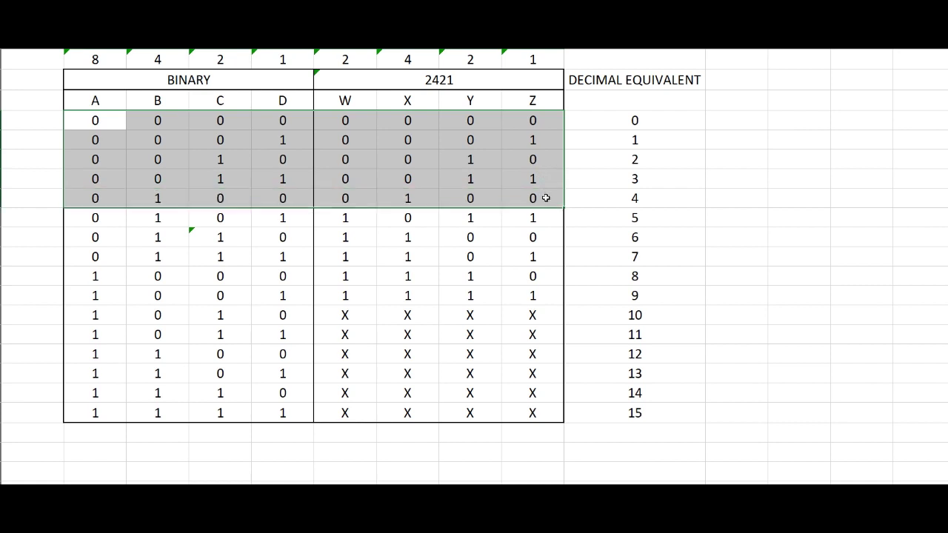
left_click(275, 152)
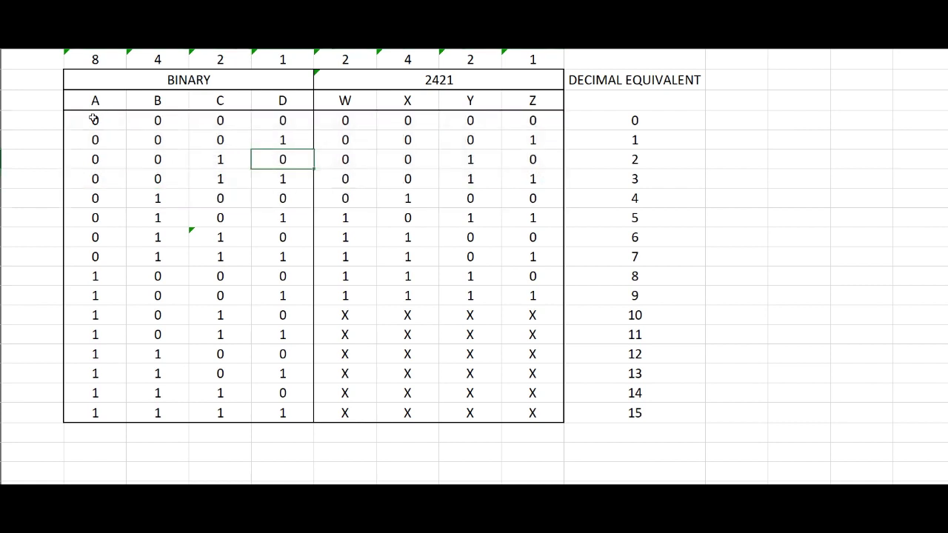
left_click_drag(94, 118, 523, 115)
left_click_drag(340, 139, 512, 148)
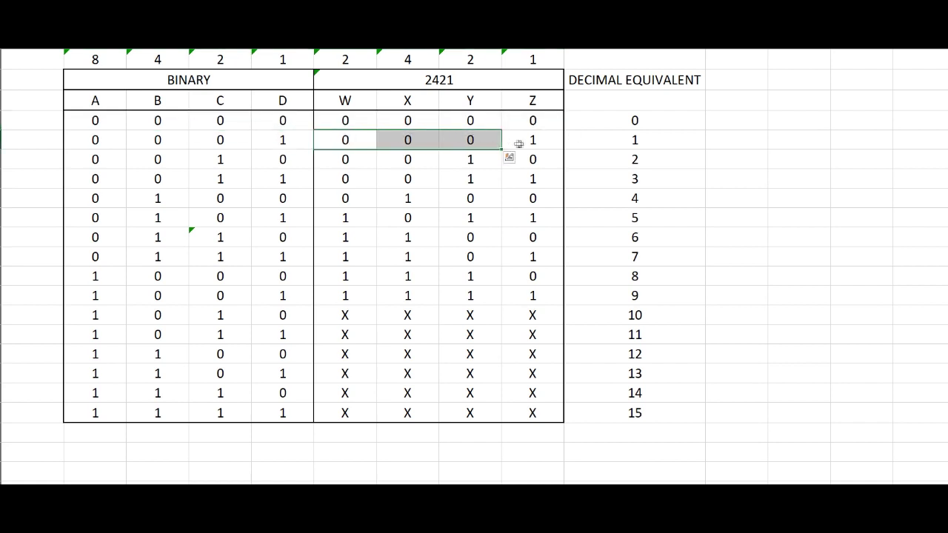
left_click(518, 142)
left_click_drag(96, 158, 296, 156)
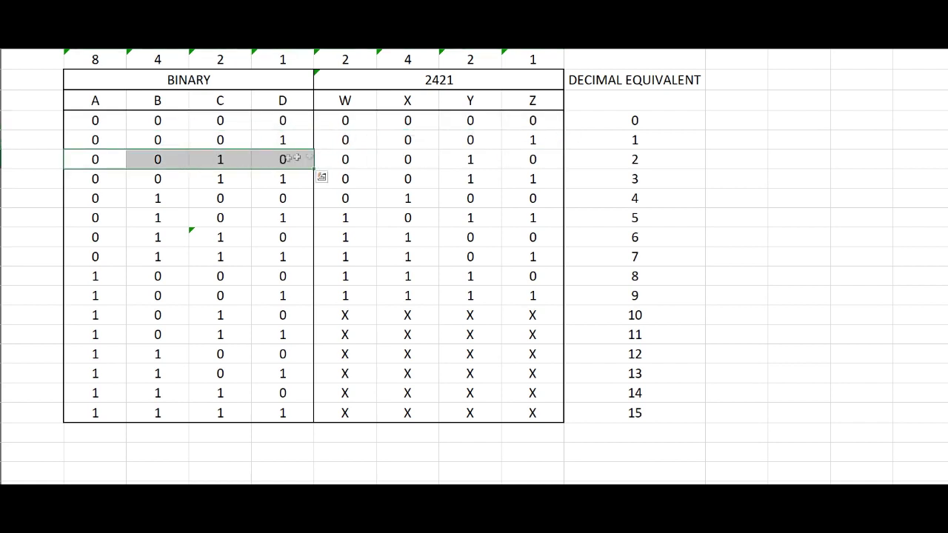
left_click_drag(95, 178, 296, 178)
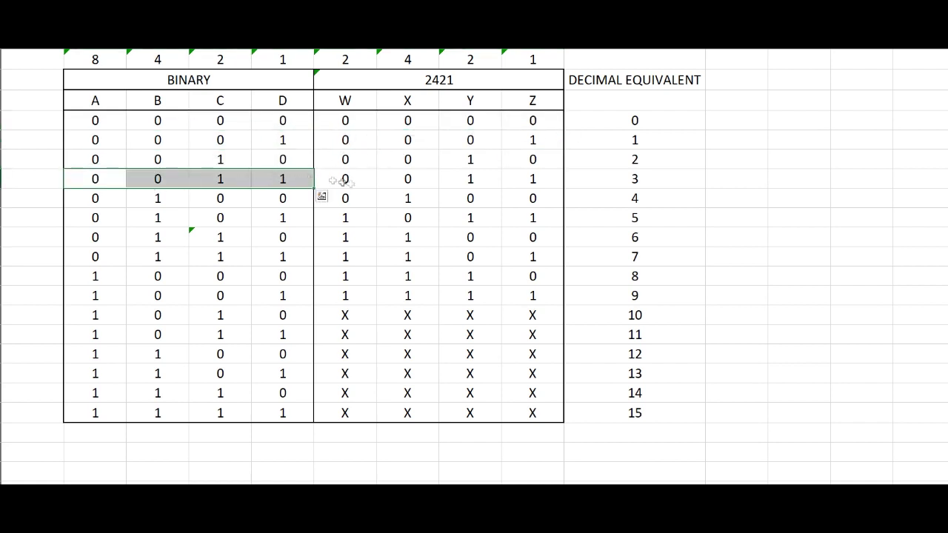
left_click_drag(363, 197, 514, 192)
left_click(403, 255)
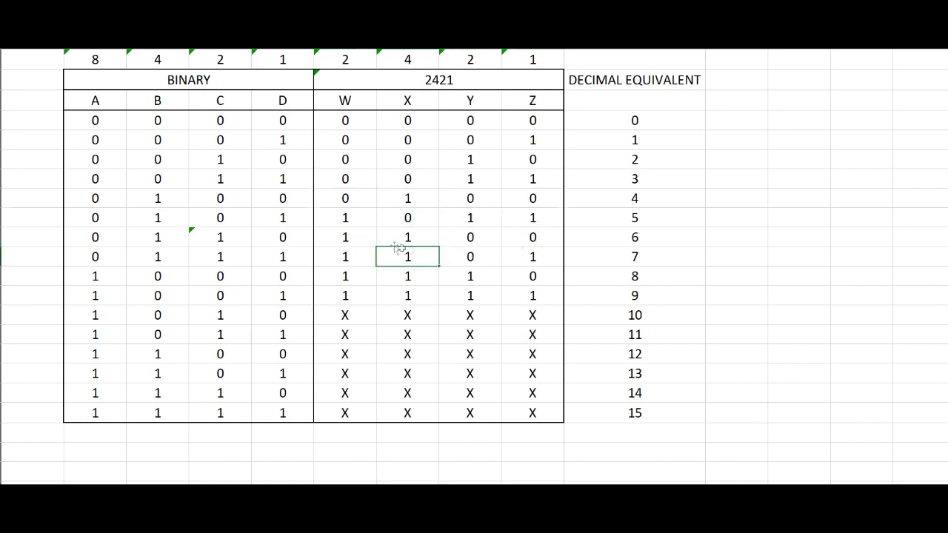
left_click(362, 223)
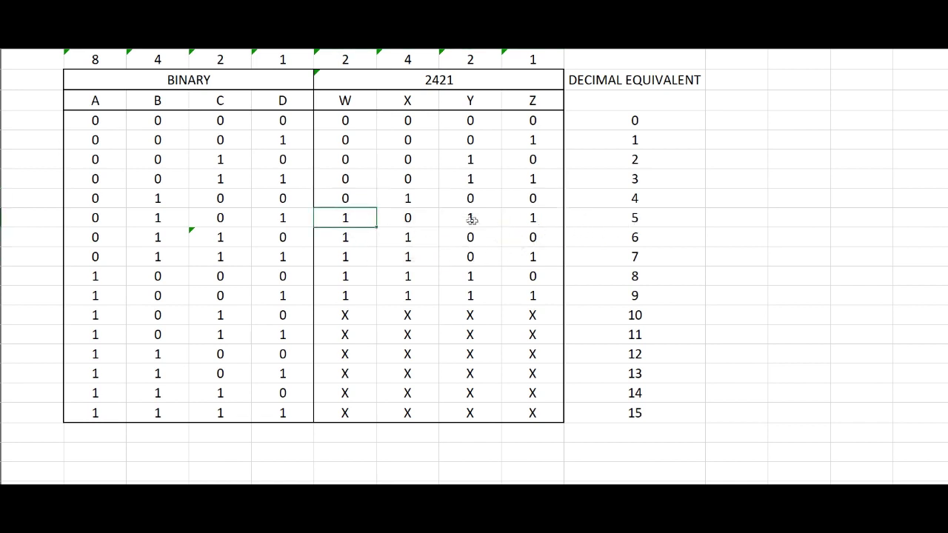
left_click_drag(113, 216, 282, 218)
left_click(160, 216)
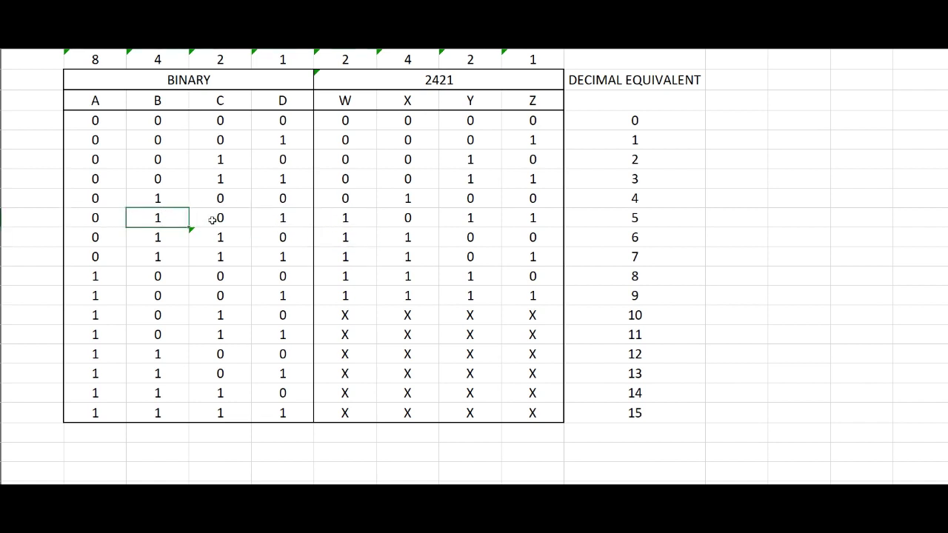
left_click(111, 226)
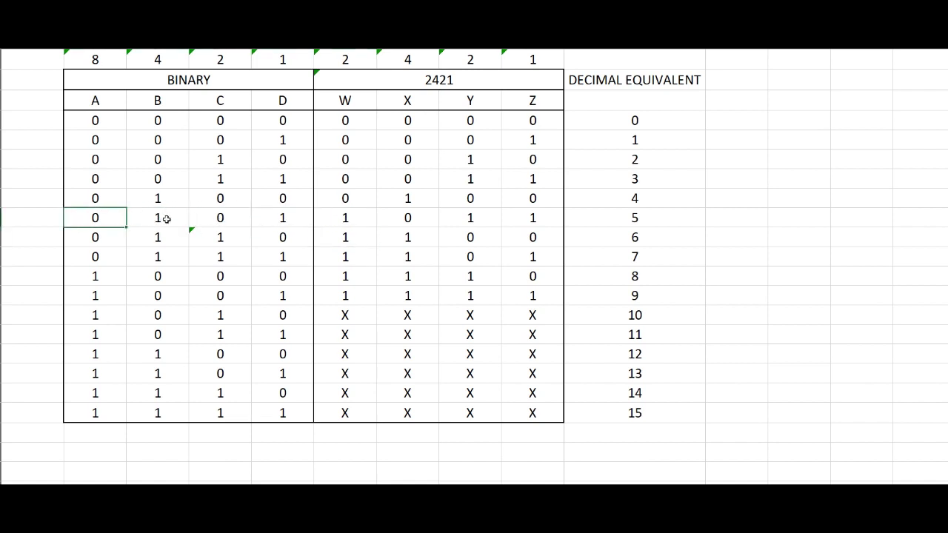
left_click(158, 217)
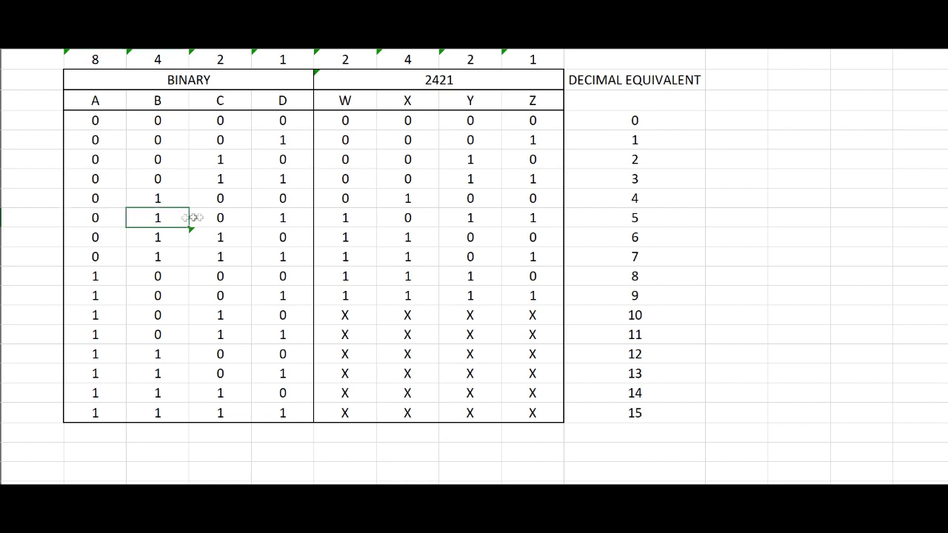
left_click(220, 218)
left_click(284, 217)
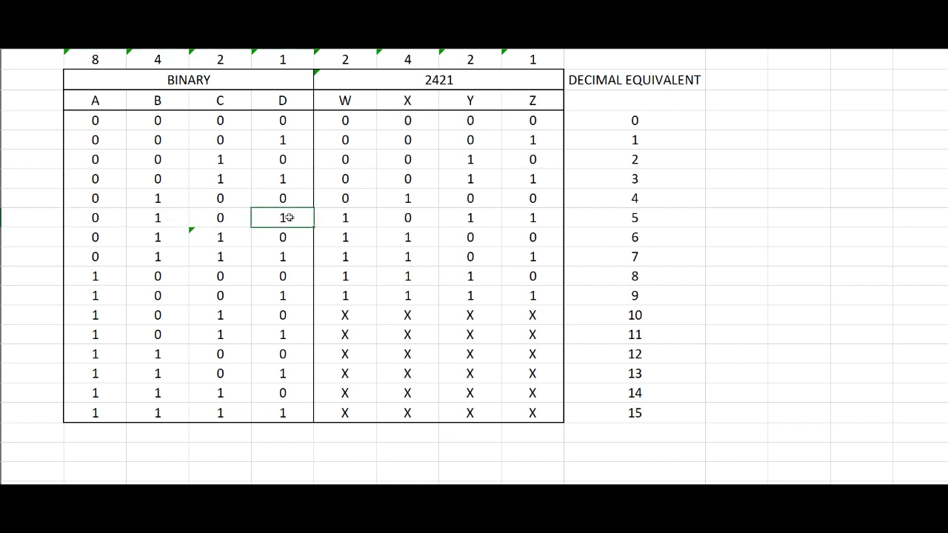
left_click(348, 216)
left_click_drag(530, 217, 347, 214)
left_click(347, 219)
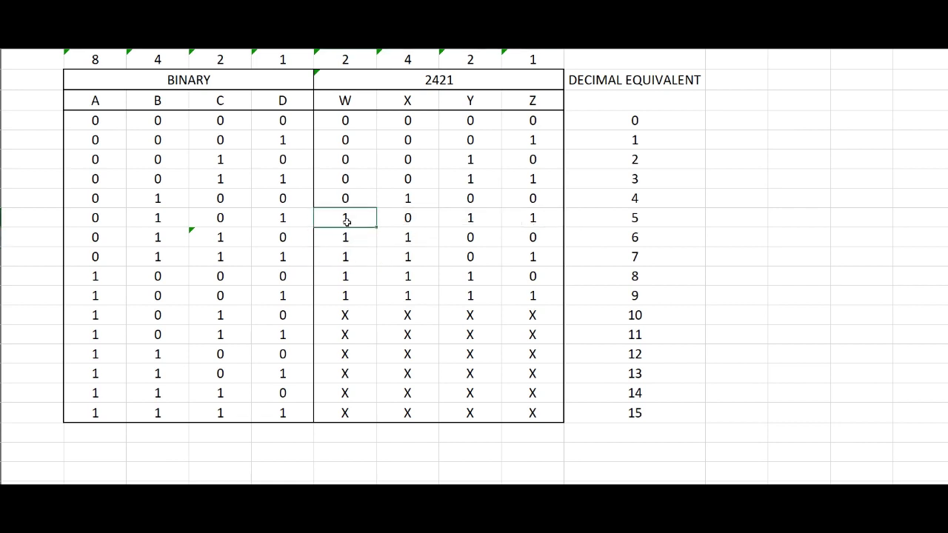
left_click(416, 222)
left_click(469, 218)
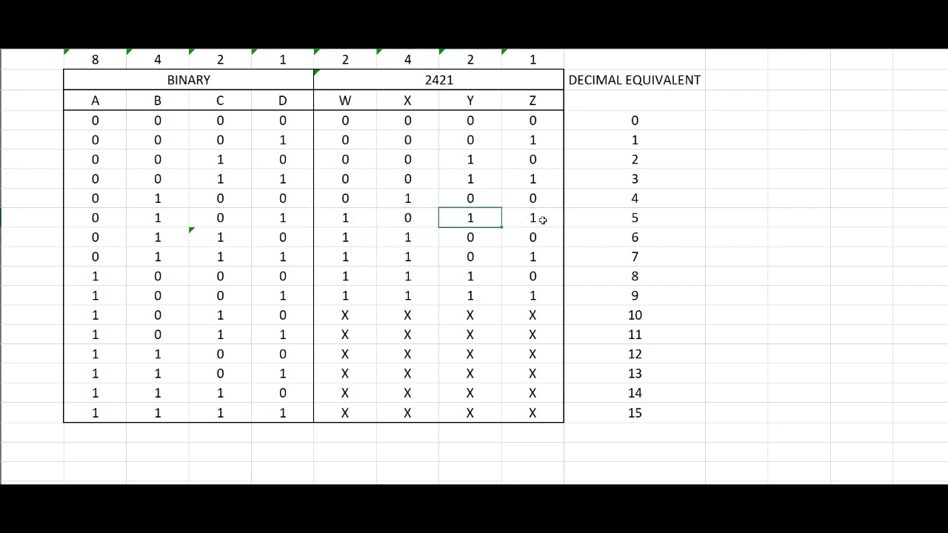
left_click(533, 218)
left_click(625, 223)
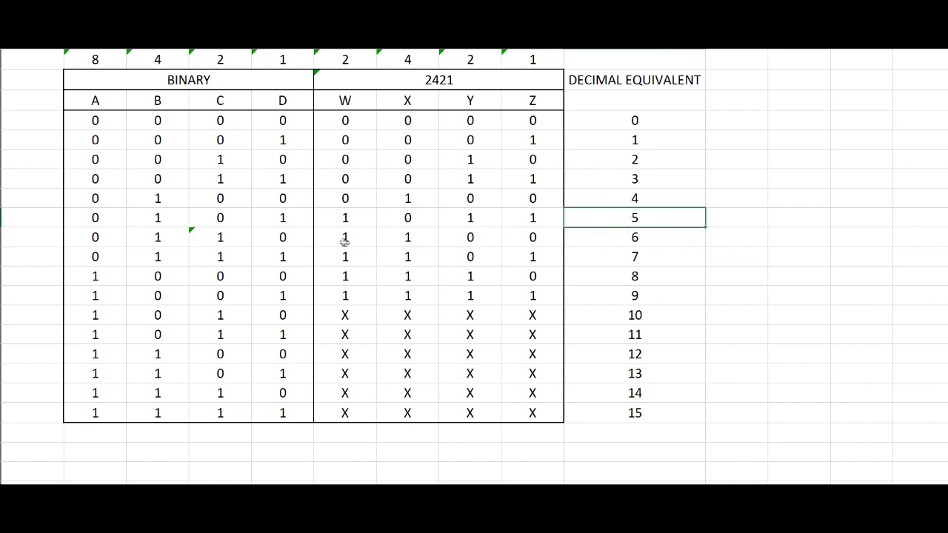
mouse_move(338, 241)
left_mouse_down()
mouse_move(430, 237)
mouse_move(337, 239)
left_mouse_up()
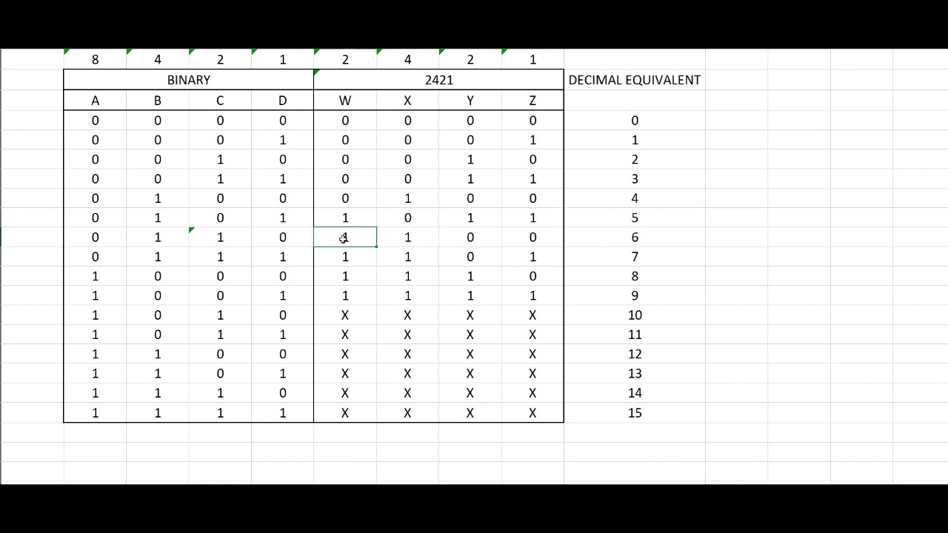
left_click(407, 241)
left_click(473, 242)
left_click(529, 237)
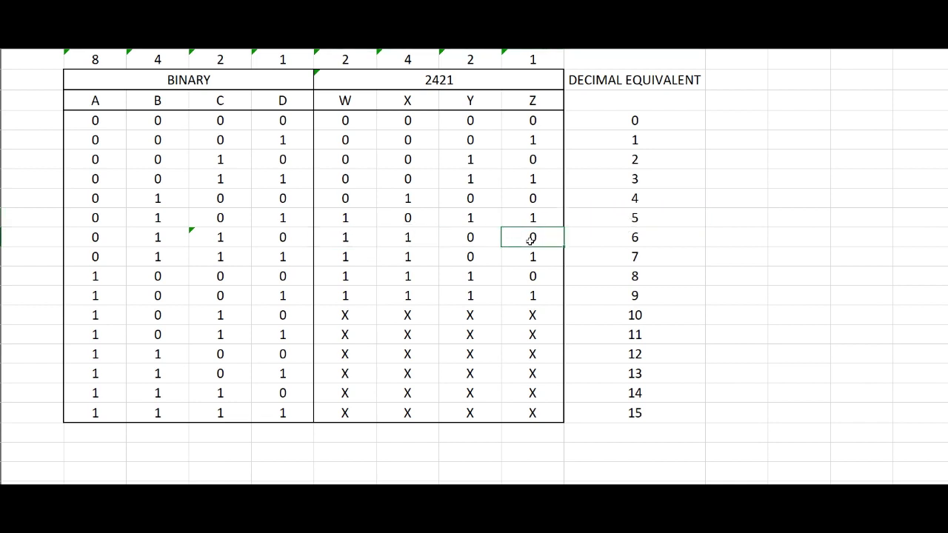
left_click_drag(355, 236, 528, 239)
left_click(625, 244)
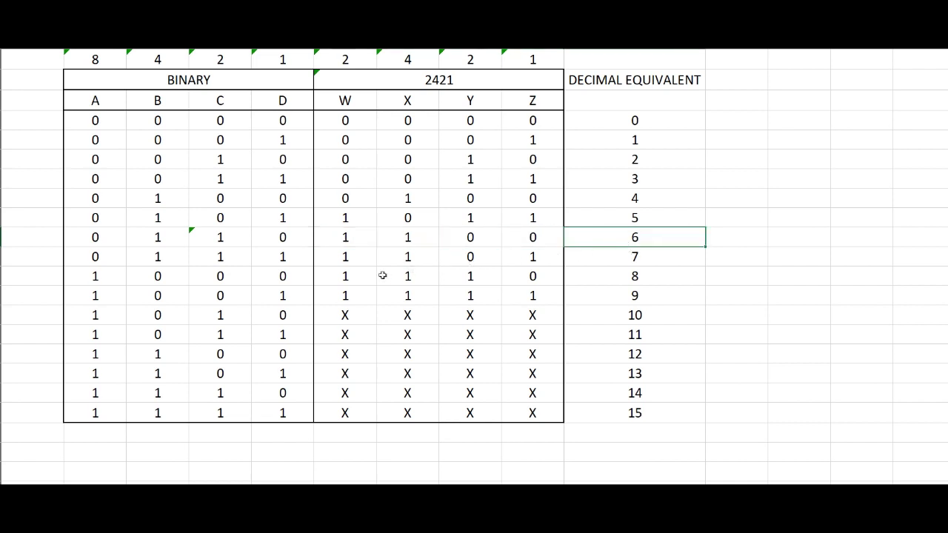
left_click(346, 256)
left_click(411, 256)
left_click(533, 257)
mouse_move(348, 256)
left_mouse_down()
mouse_move(448, 245)
mouse_move(586, 259)
left_mouse_up()
left_click(352, 277)
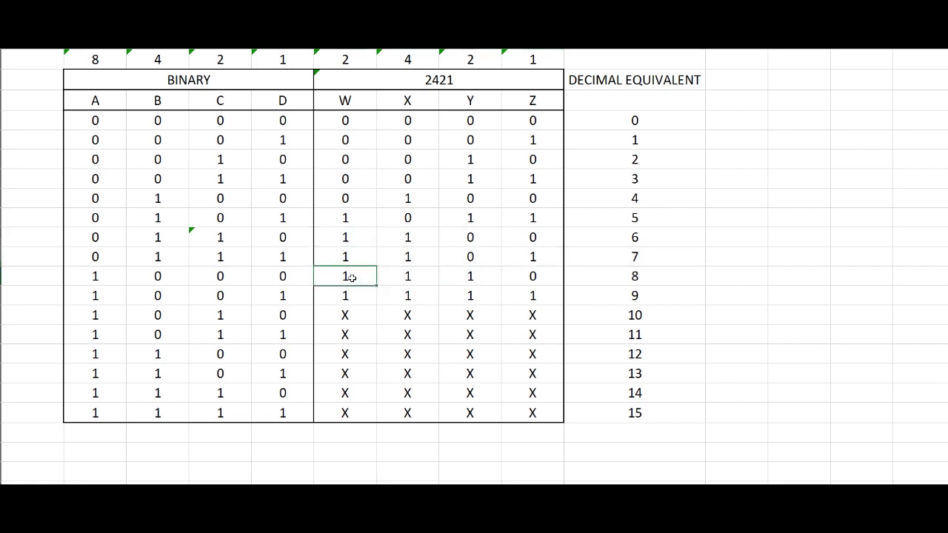
left_click(405, 276)
left_click(465, 274)
left_click(534, 276)
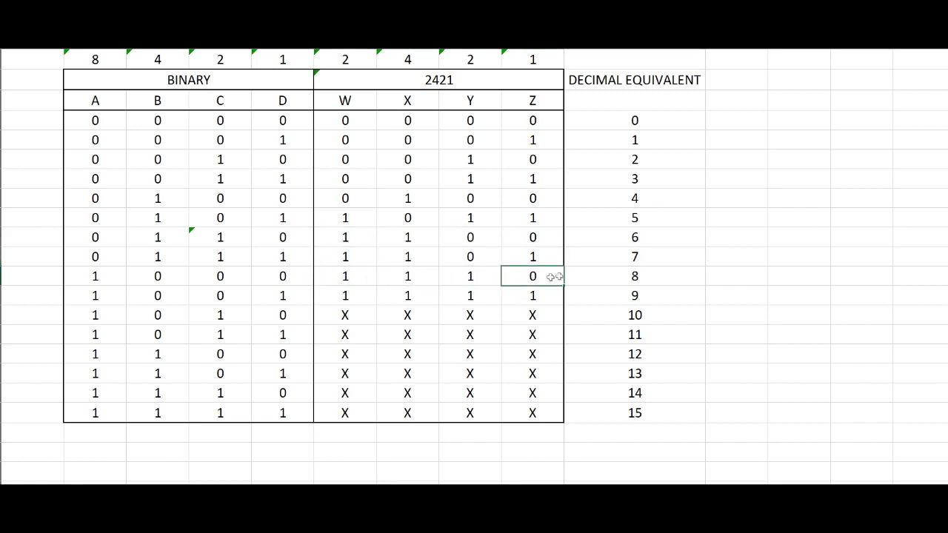
left_click_drag(633, 275, 351, 273)
left_click_drag(466, 294, 333, 294)
left_click(344, 295)
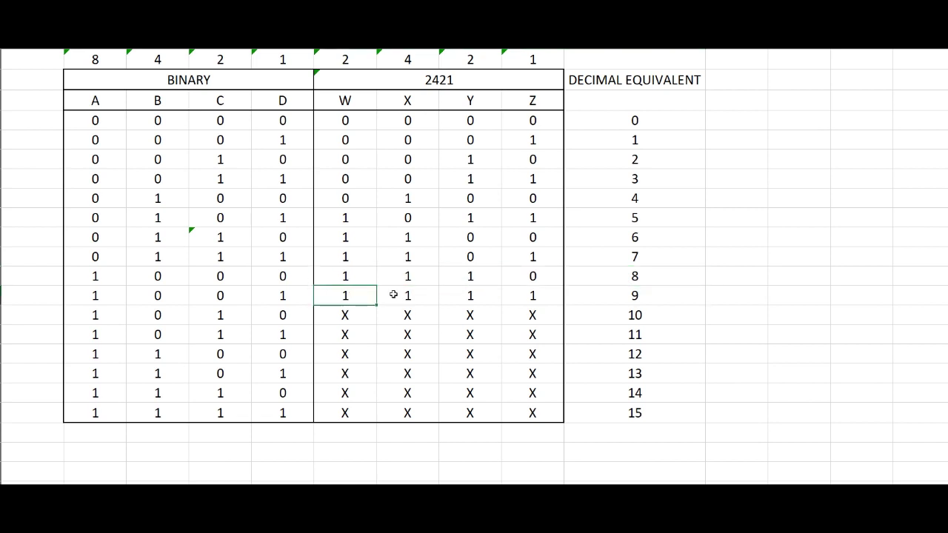
left_click(408, 295)
left_click(473, 296)
left_click(531, 298)
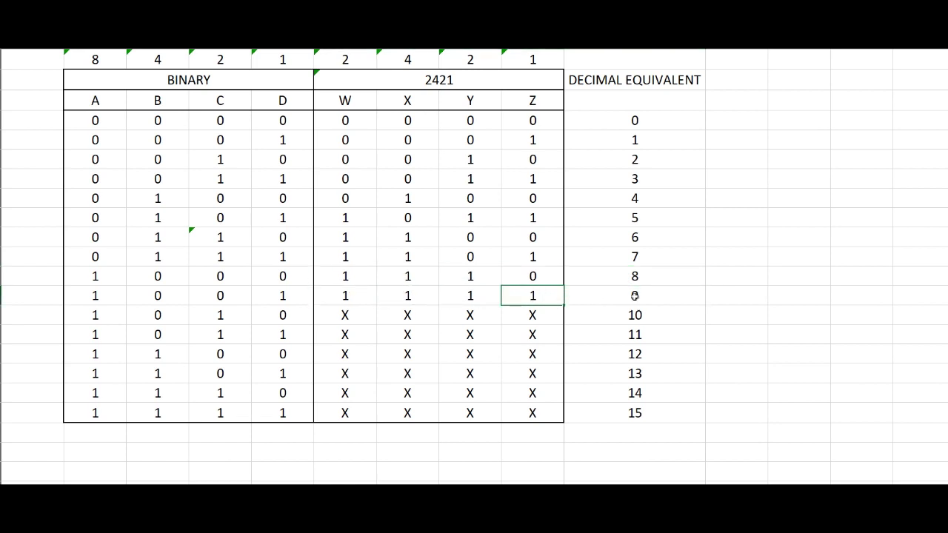
left_click_drag(635, 295, 326, 295)
left_click(340, 346)
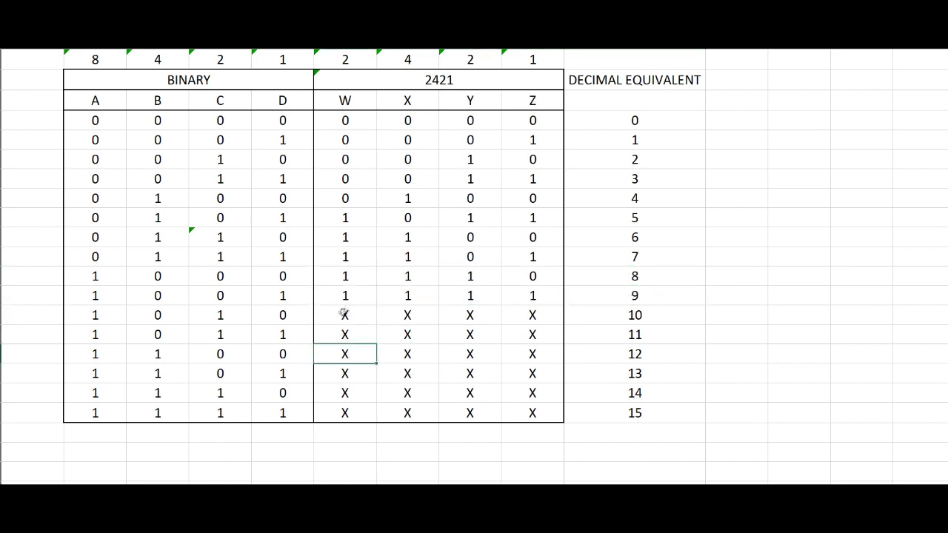
left_click_drag(603, 319, 372, 404)
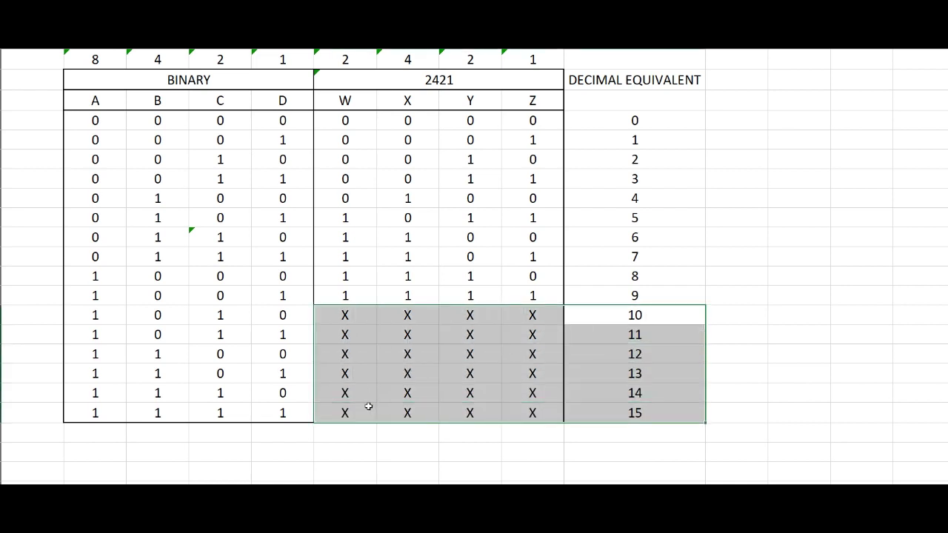
left_click(348, 354)
left_click_drag(355, 315, 531, 412)
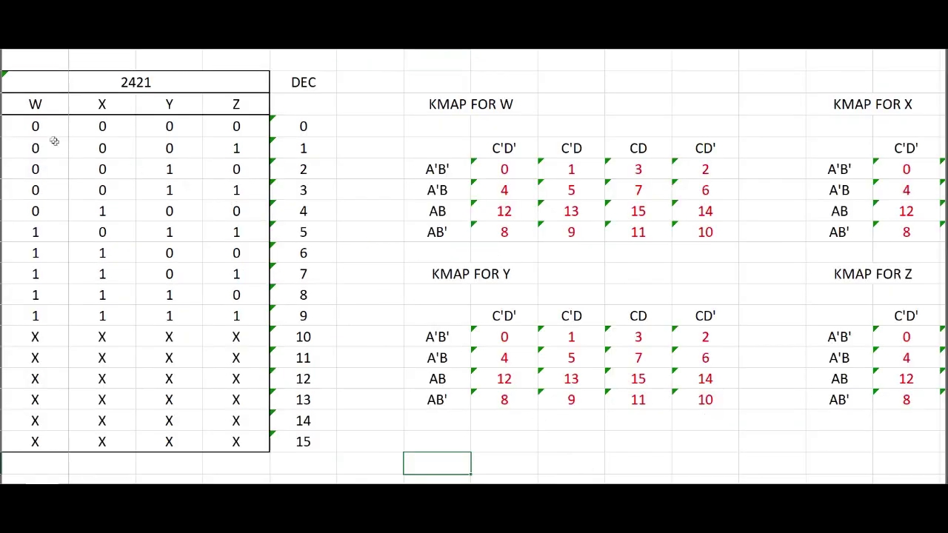
Step: Review the W, X, Y and Z output columns of the 2421 table
left_click_drag(54, 129, 224, 439)
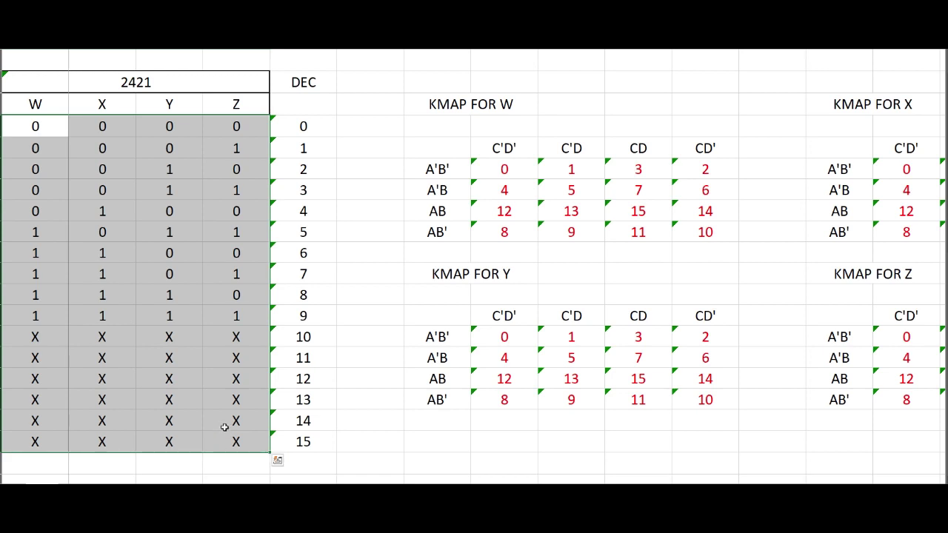
left_click(383, 295)
left_click(431, 111)
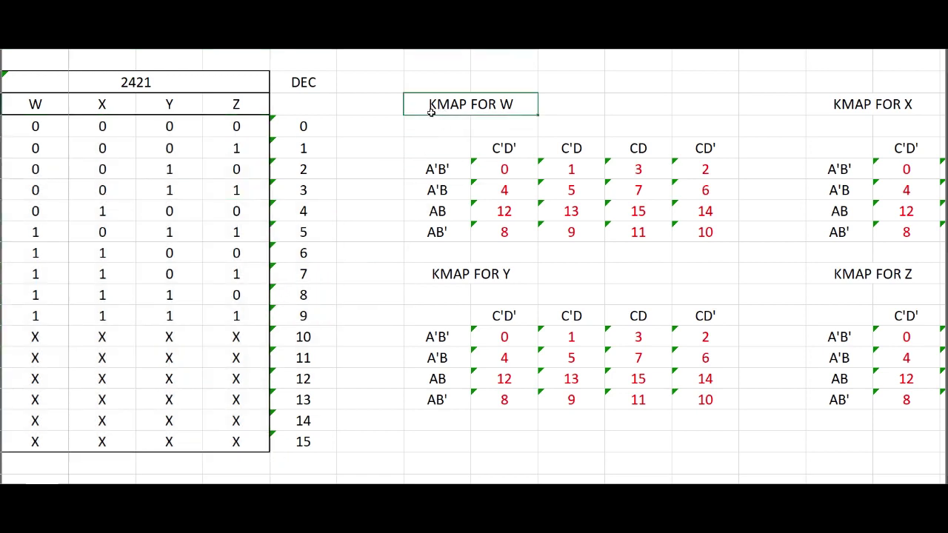
key("Down")
key("Down")
key("Down")
key("Down")
key("Down")
key("Down")
key("Down")
left_click_drag(33, 122, 30, 441)
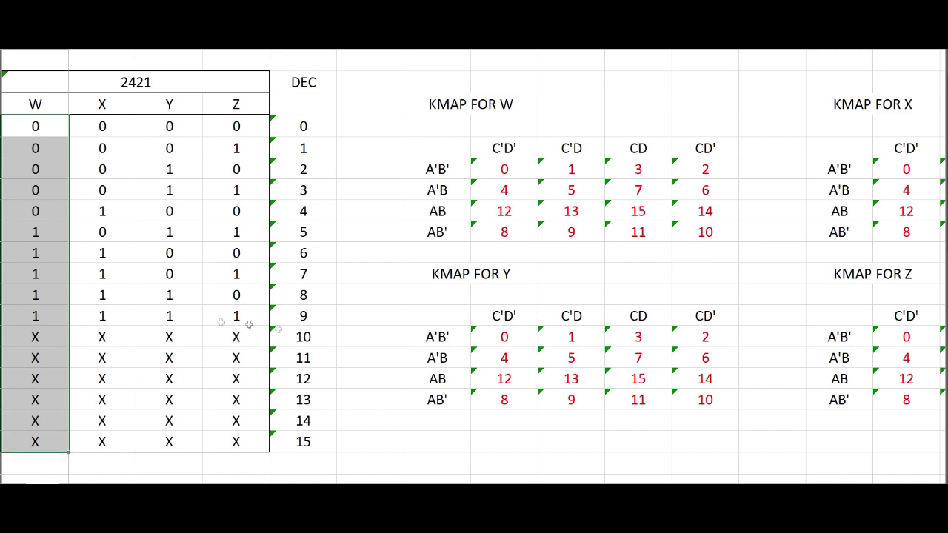
left_click_drag(444, 252, 682, 247)
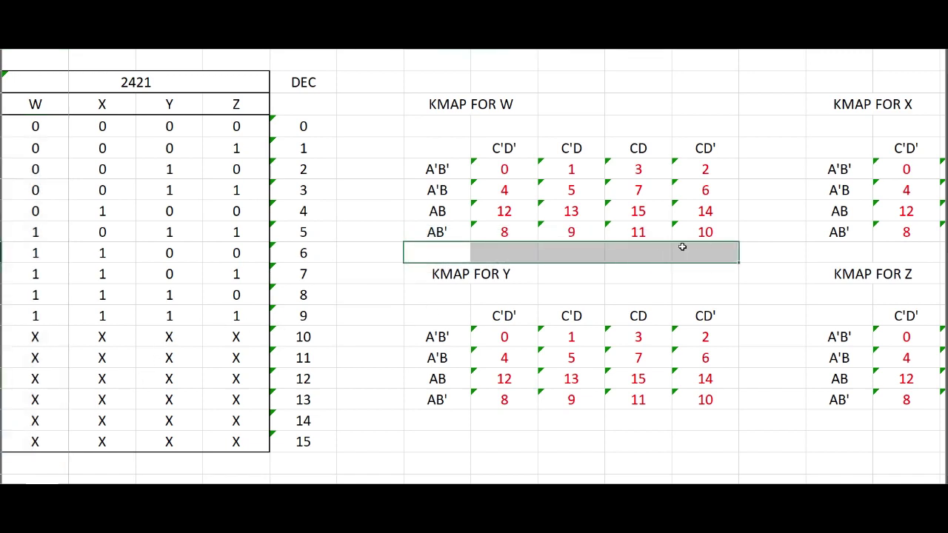
left_click(448, 156)
left_click_drag(45, 128, 59, 444)
left_click_drag(102, 127, 104, 443)
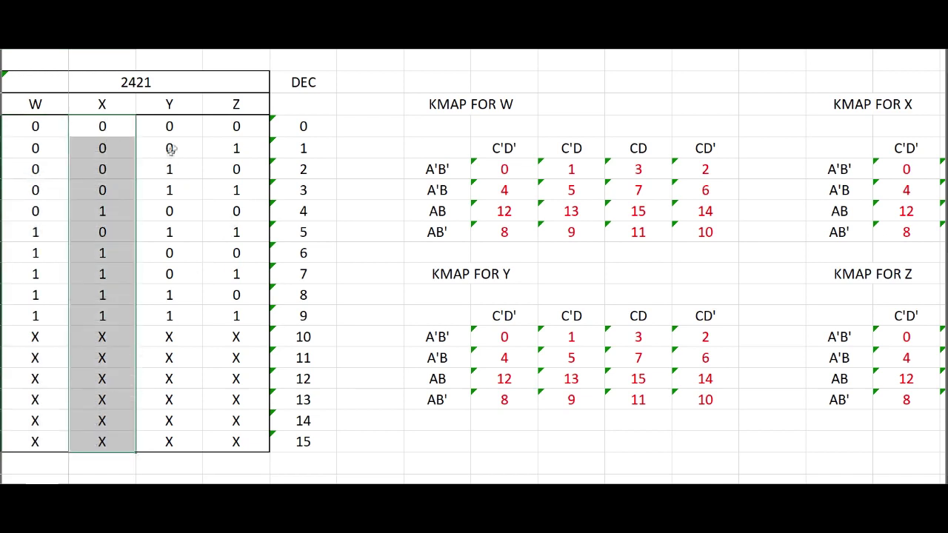
left_click(447, 104)
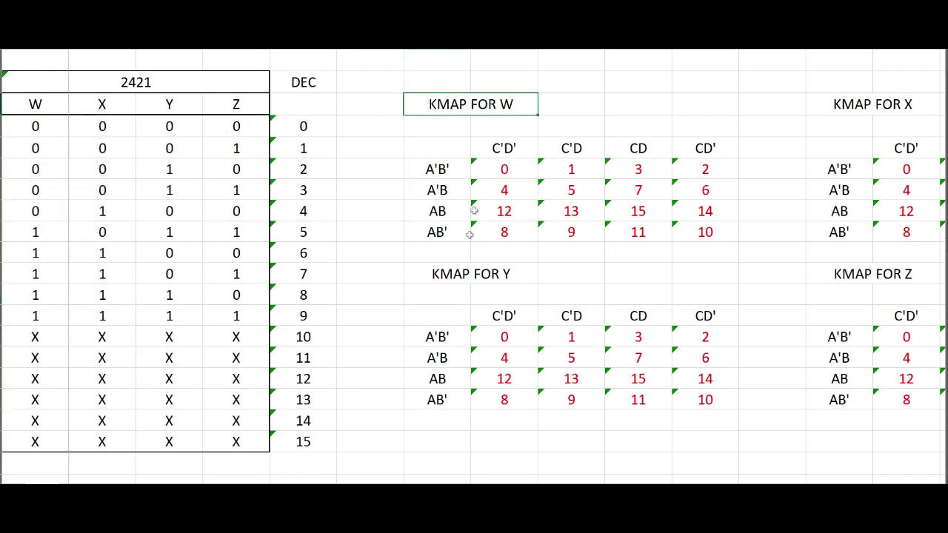
left_click(49, 109)
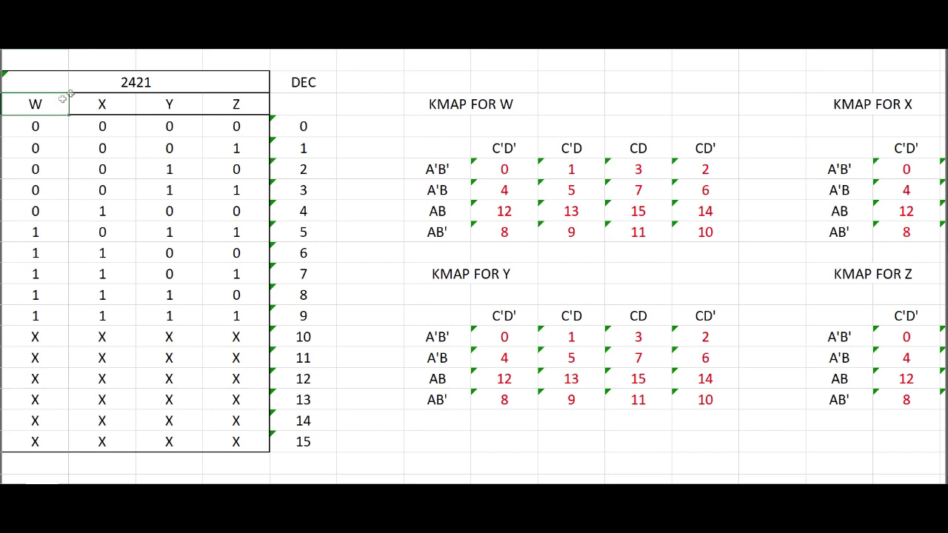
left_click_drag(52, 125, 28, 439)
left_click_drag(104, 128, 99, 445)
left_click_drag(216, 130, 222, 400)
left_click(236, 400)
left_click_drag(235, 189, 235, 420)
left_click(102, 358)
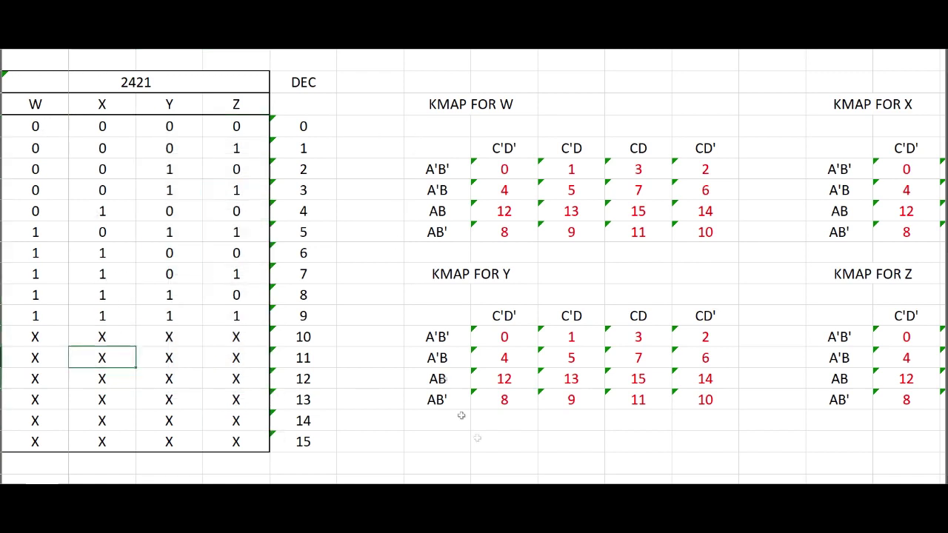
Step: Inspect the numbered minterm cells of the KMAP FOR W grid
mouse_move(504, 169)
left_mouse_down()
mouse_move(667, 171)
mouse_move(536, 179)
mouse_move(506, 169)
left_mouse_up()
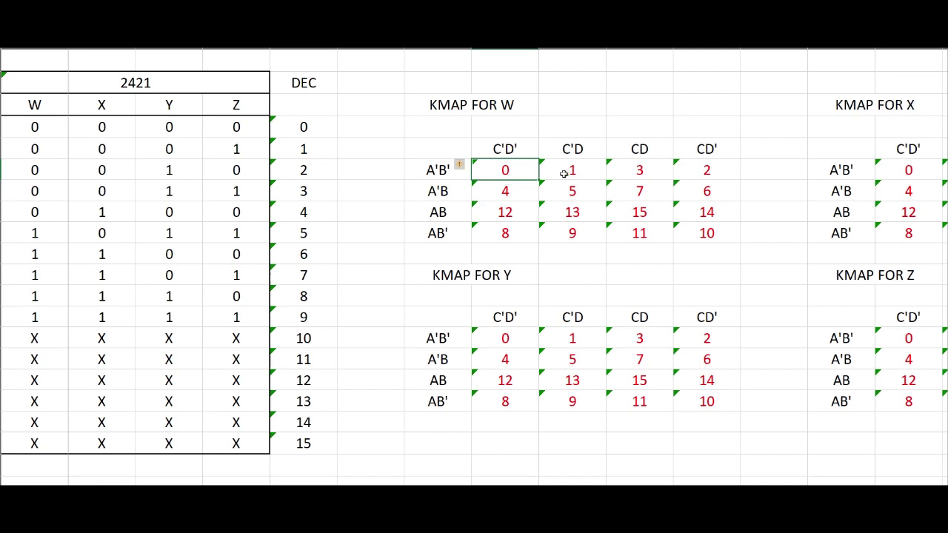
left_click(710, 172)
left_click(555, 190)
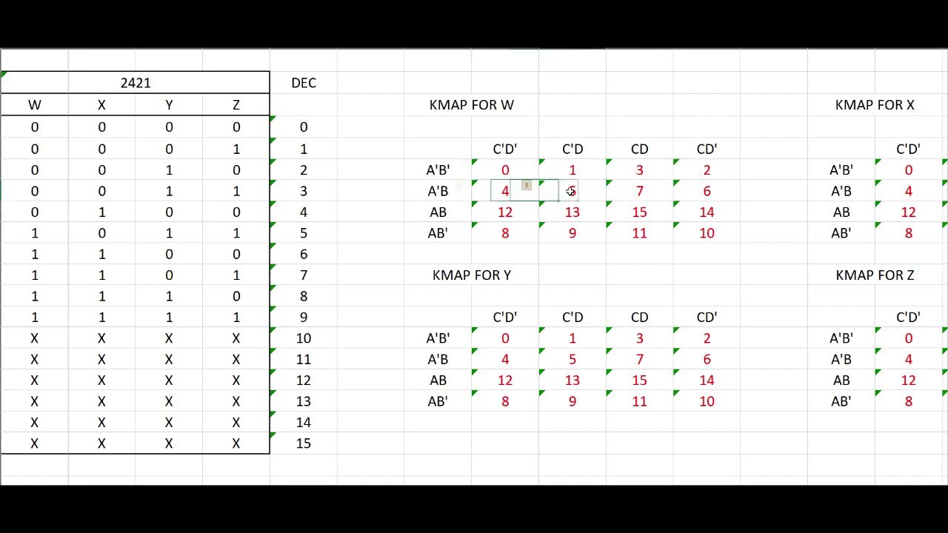
left_click(700, 191)
left_click(636, 196)
left_click(493, 235)
left_click(691, 238)
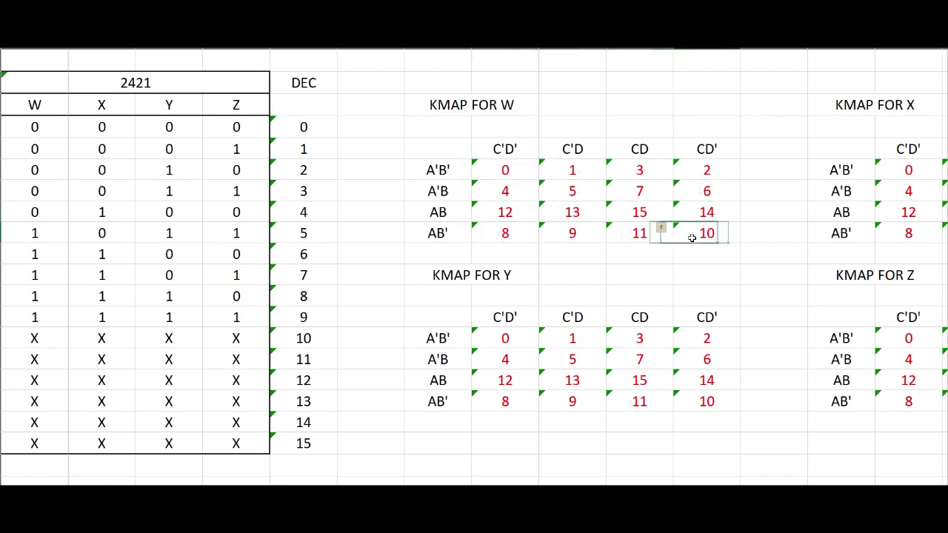
left_click(633, 235)
left_click(566, 213)
left_click(696, 213)
left_click(637, 213)
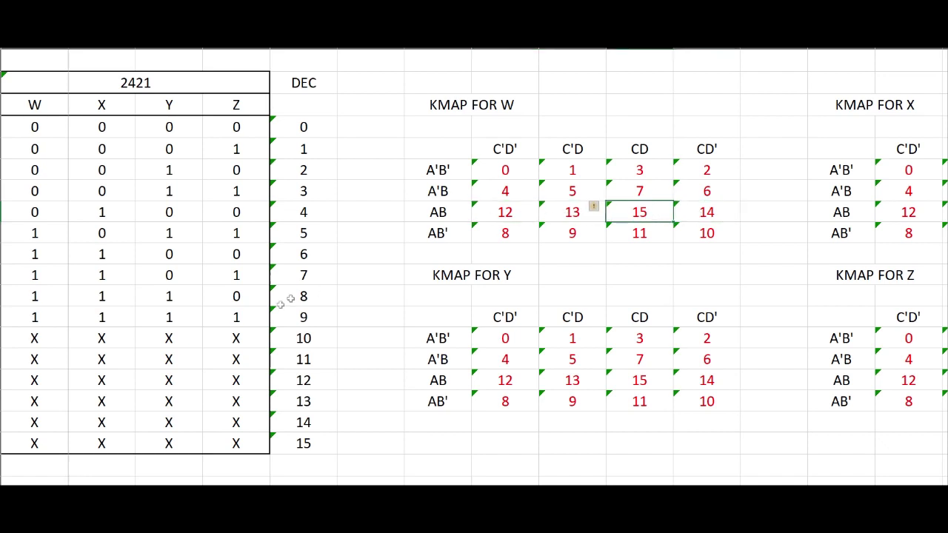
scroll(285, 299, "right", 3)
left_click(35, 126)
Step: Copy W's minterm 0 value and paste 0 into minterm 0 of the W map
key("ctrl+c")
left_click(308, 169)
key("ctrl+v")
left_click(237, 232)
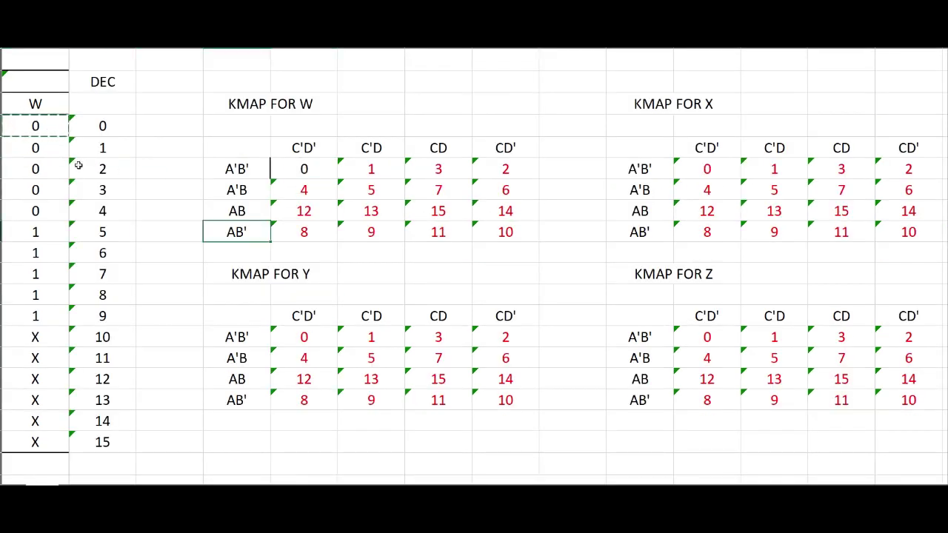
left_click(34, 126)
key("ctrl+c")
left_click(307, 169)
key("ctrl+v")
Step: Paste 0 into minterms 1–4 of the W map, undoing a stray 0 in minterm 5
left_click(363, 171)
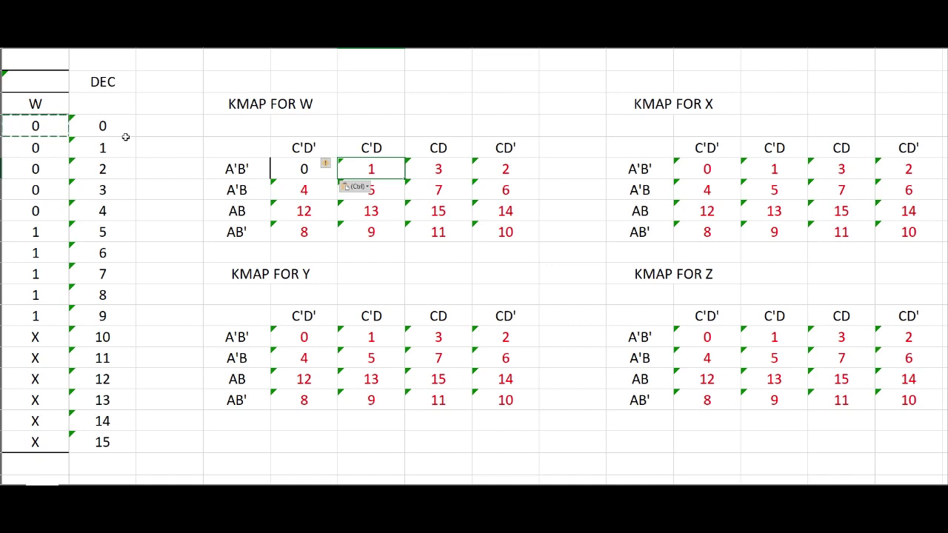
left_click(301, 172)
key("ctrl+c")
left_click(362, 171)
key("ctrl+v")
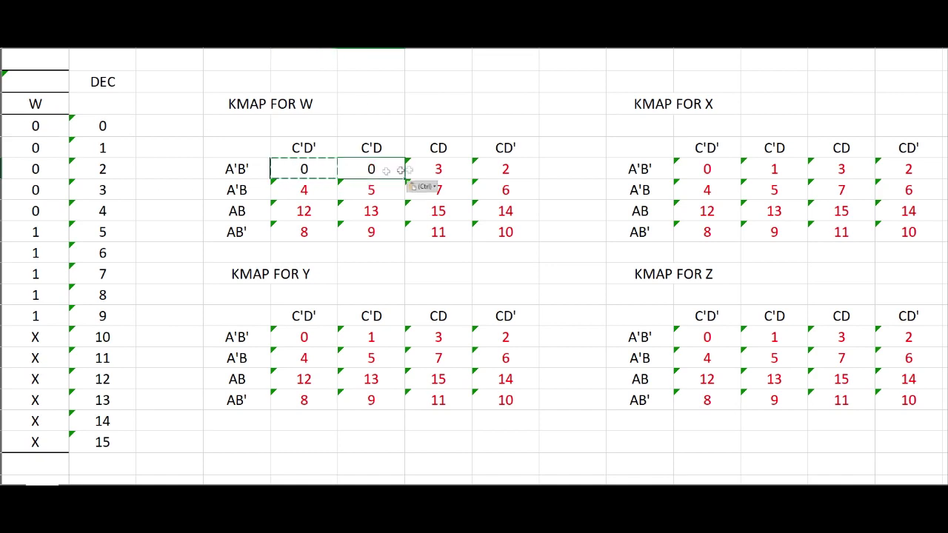
left_click(510, 171)
key("ctrl+v")
left_click(442, 171)
key("ctrl+v")
left_click(302, 190)
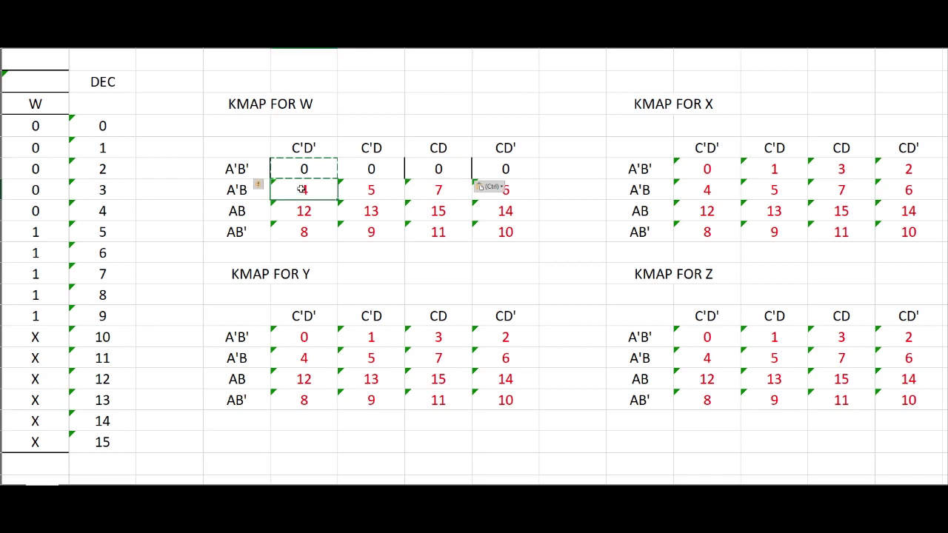
key("ctrl+v")
left_click(385, 189)
key("ctrl+v")
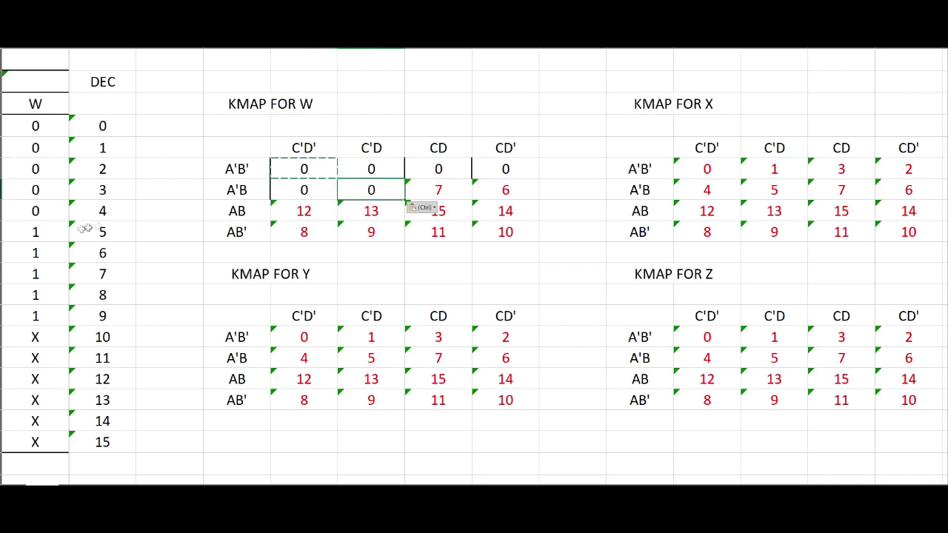
key("ctrl+z")
Step: Enter W's 1 values into the W map's minterm 5–9 cells
left_click(126, 250)
left_click(50, 232)
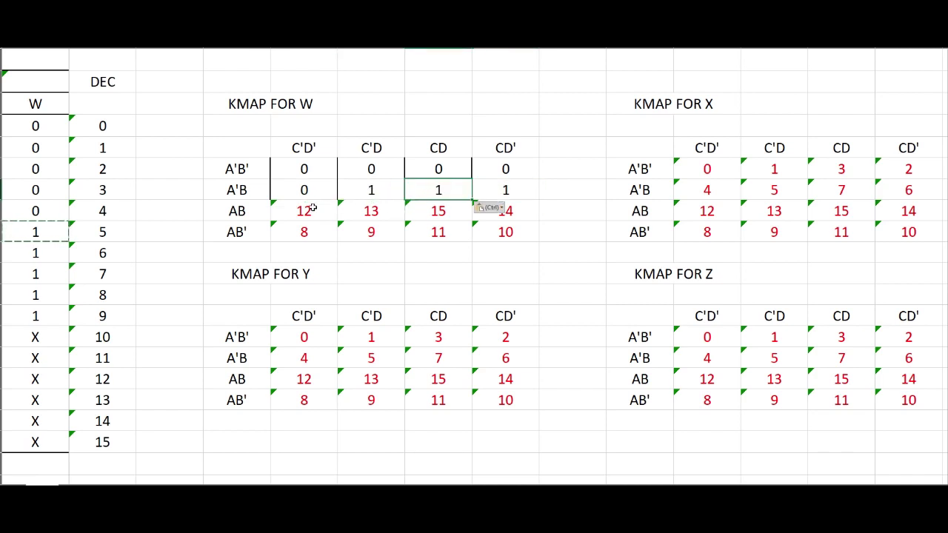
left_click(313, 209)
left_click(324, 228)
key("ctrl+v")
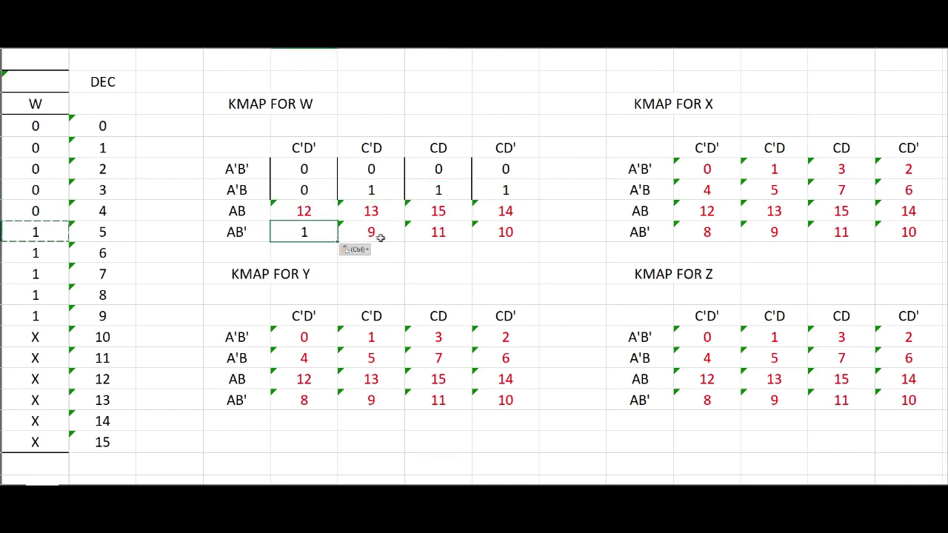
left_click(36, 315)
key("ctrl+c")
left_click(370, 233)
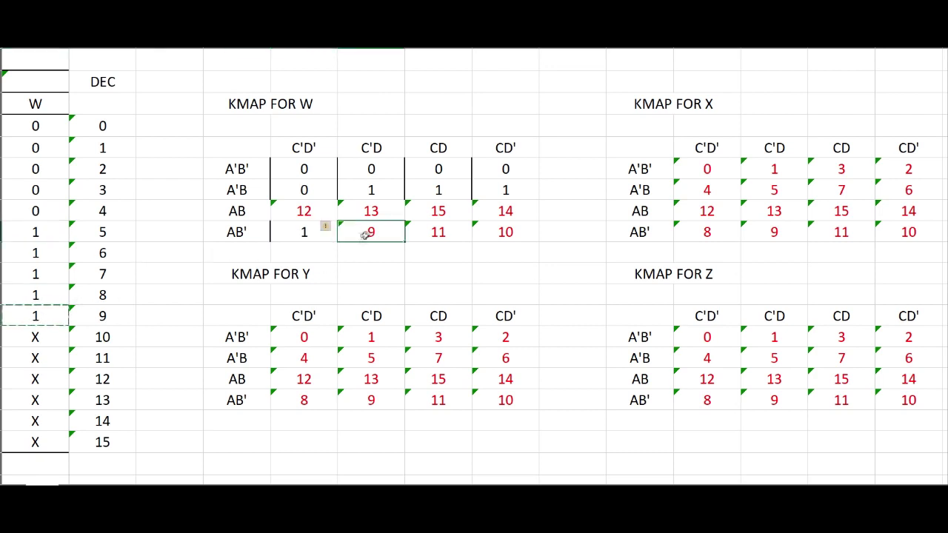
key("ctrl+v")
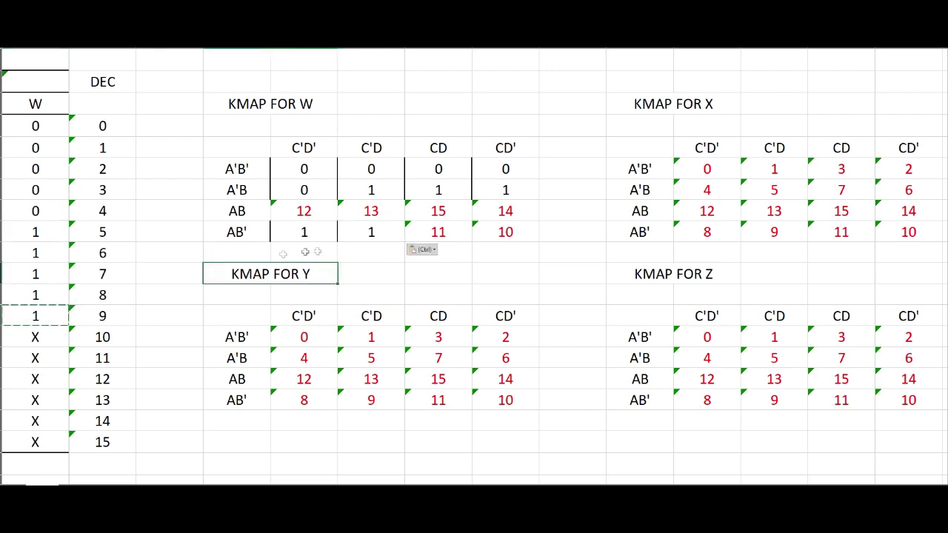
Step: Mark minterms 10–15 of the W map as don't-care X
left_click_drag(74, 338, 94, 443)
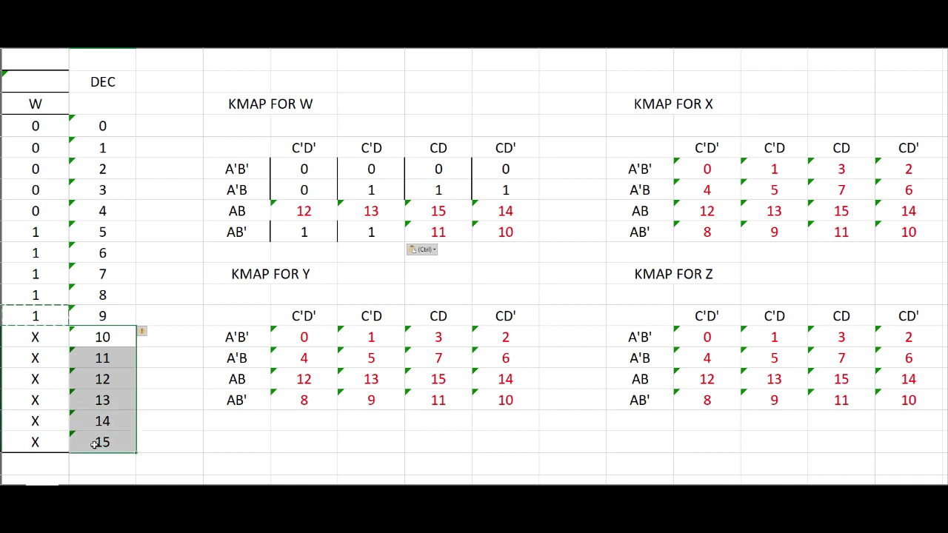
left_click(22, 337)
key("ctrl+c")
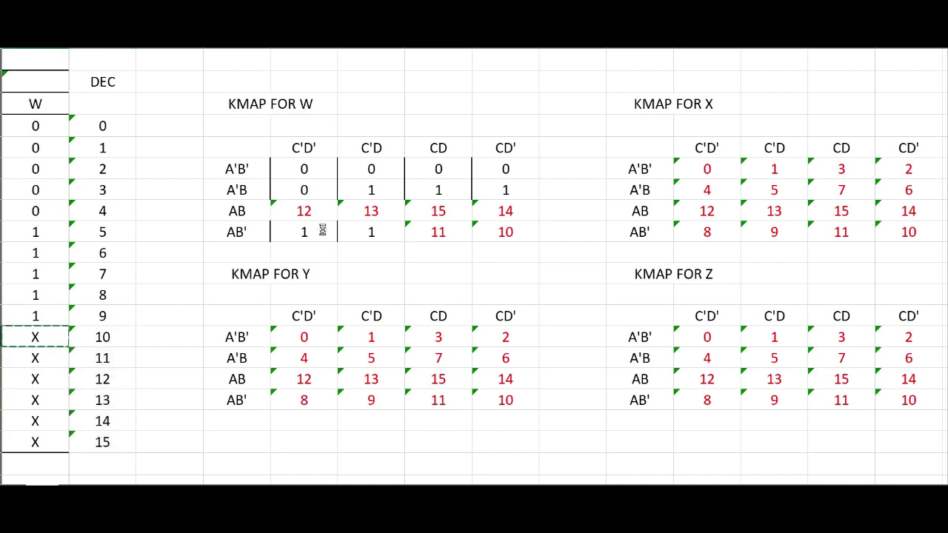
left_click(435, 230)
key("ctrl+v")
key("Right")
key("ctrl+v")
key("Up")
key("ctrl+v")
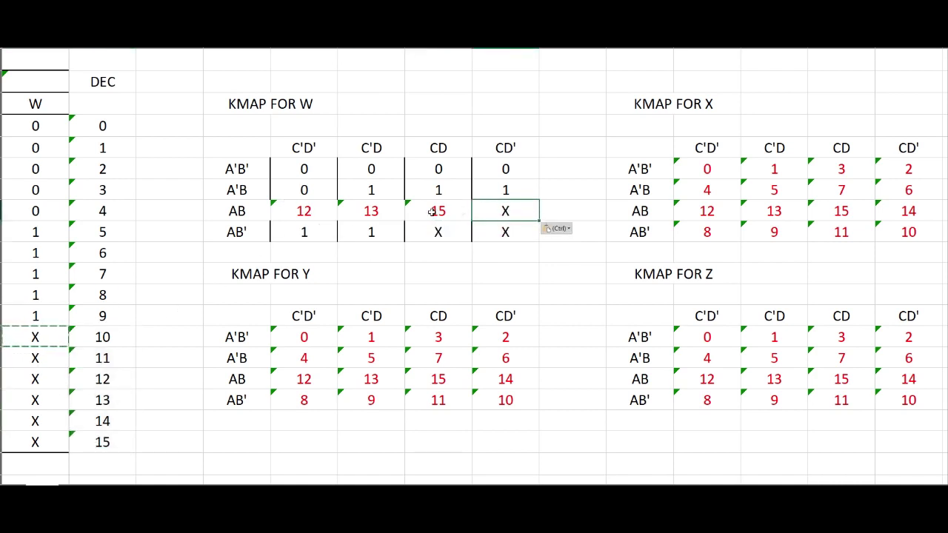
left_click(432, 212)
key("ctrl+v")
left_click(355, 211)
key("ctrl+v")
left_click(304, 212)
key("ctrl+v")
left_click(365, 294)
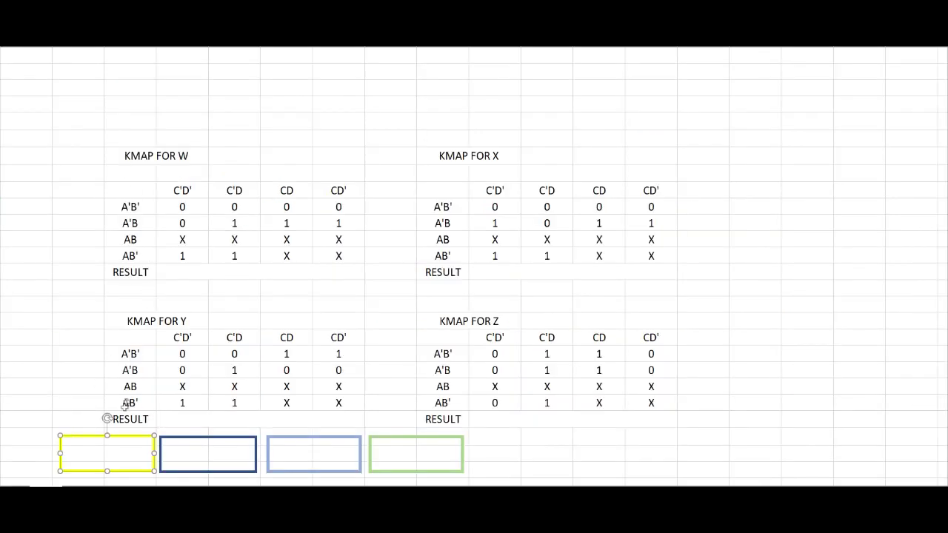
Step: Outline the W map's AB and AB' rows with a yellow rectangle
left_click_drag(173, 236, 323, 233)
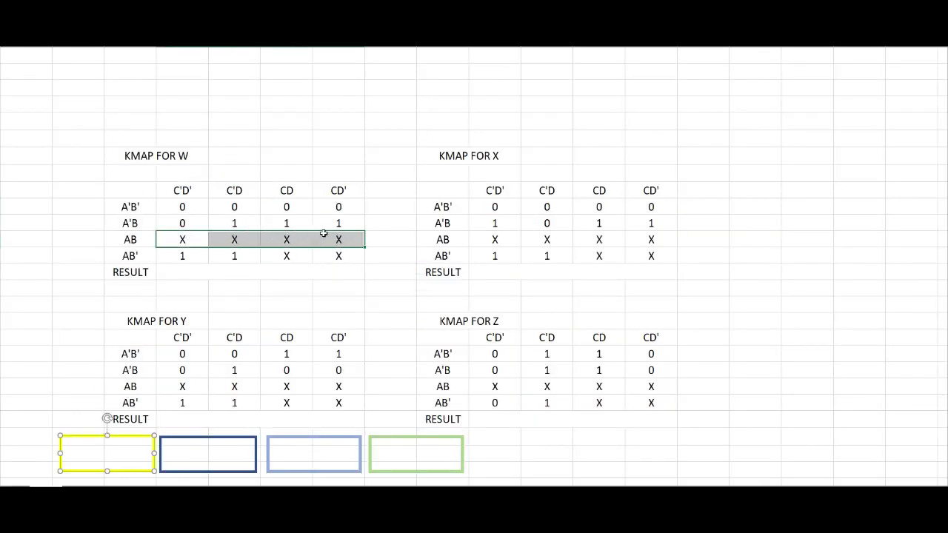
left_click(218, 266)
left_click_drag(184, 239, 321, 249)
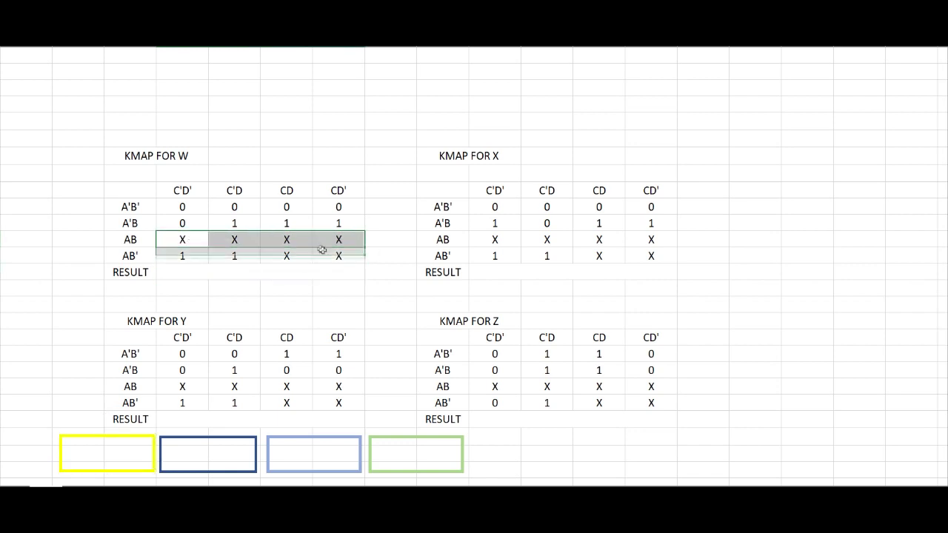
left_click(111, 437)
left_click_drag(111, 437, 364, 244)
Step: Add dark- and light-blue loops on the W map and a yellow loop on the X map
left_click_drag(191, 441, 290, 213)
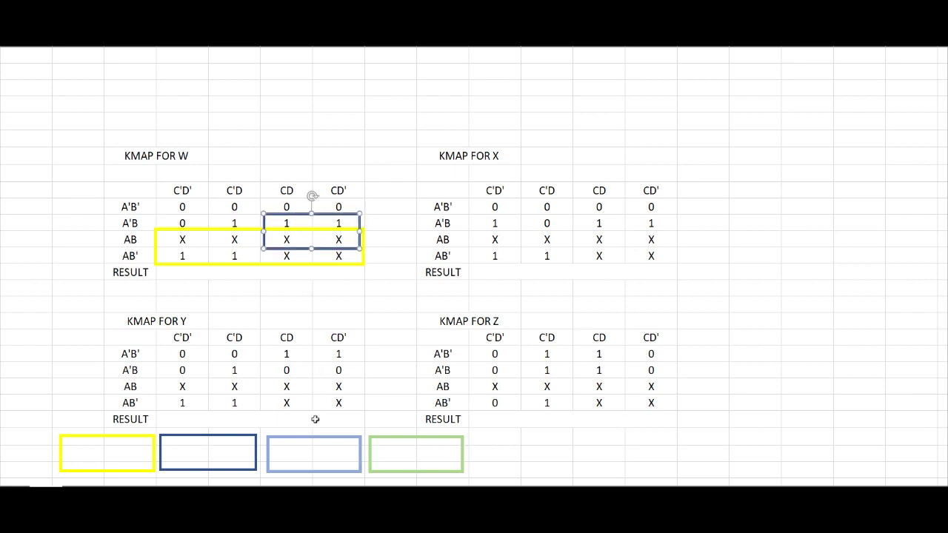
left_click_drag(305, 437, 247, 216)
left_click_drag(139, 438, 672, 257)
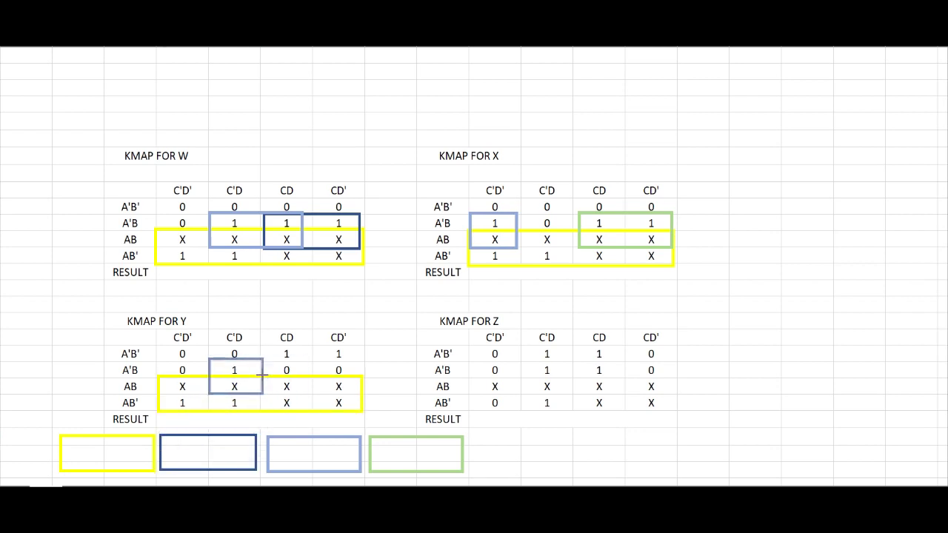
left_click(282, 441)
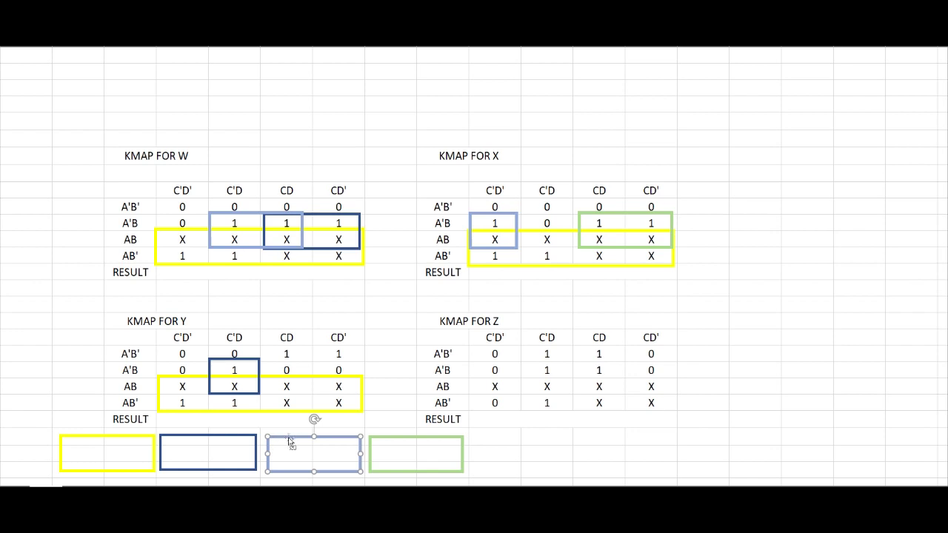
Step: Place a light-blue outline over the Y map's AB' cells under CD–CD'
left_click_drag(289, 442, 287, 400)
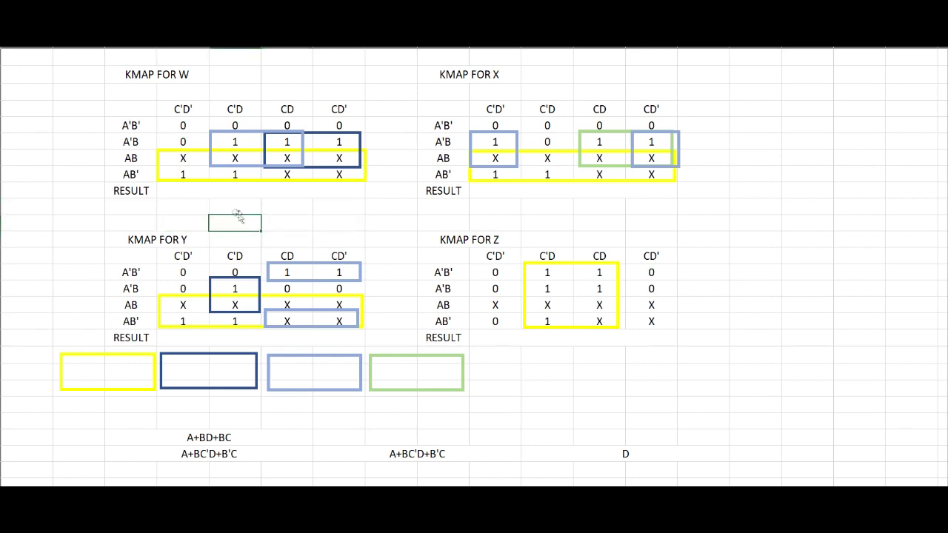
Step: Select the W map's AB and AB' rows
left_click(195, 189)
left_click_drag(174, 161, 341, 180)
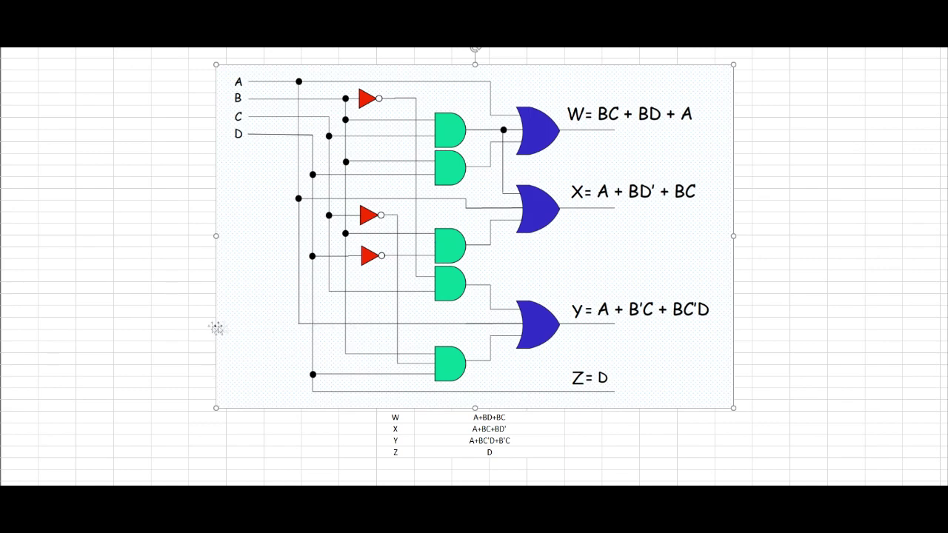
left_click(389, 416)
key("Down")
key("Down")
key("Down")
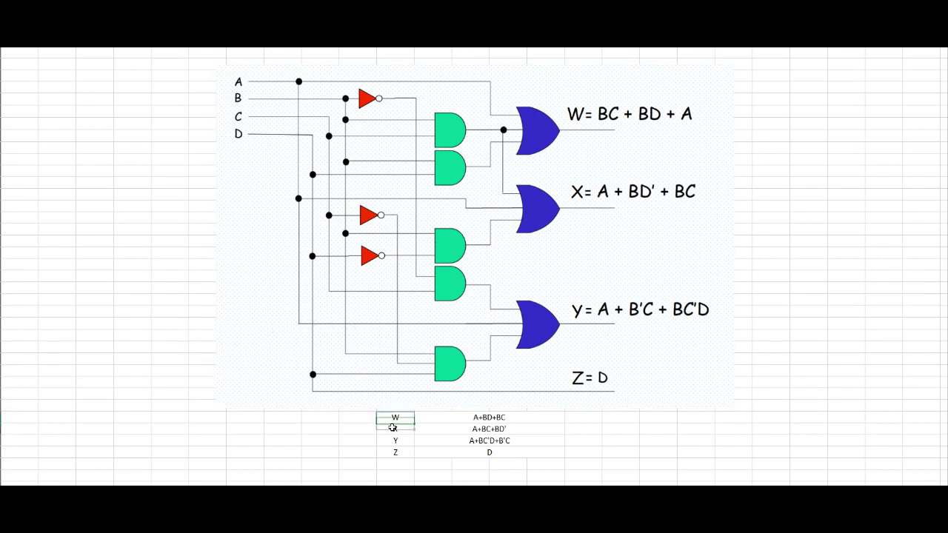